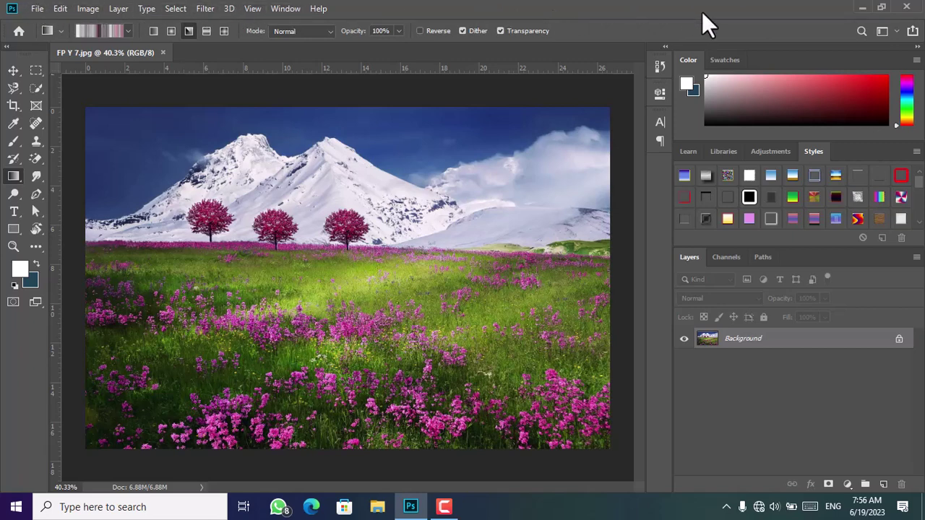
- Show the File menu's document commands, dismissing and reopening the menu once
{"action": "left_click", "coordinate": [35, 7]}
{"action": "left_click", "coordinate": [36, 9]}
{"action": "left_click", "coordinate": [33, 10]}
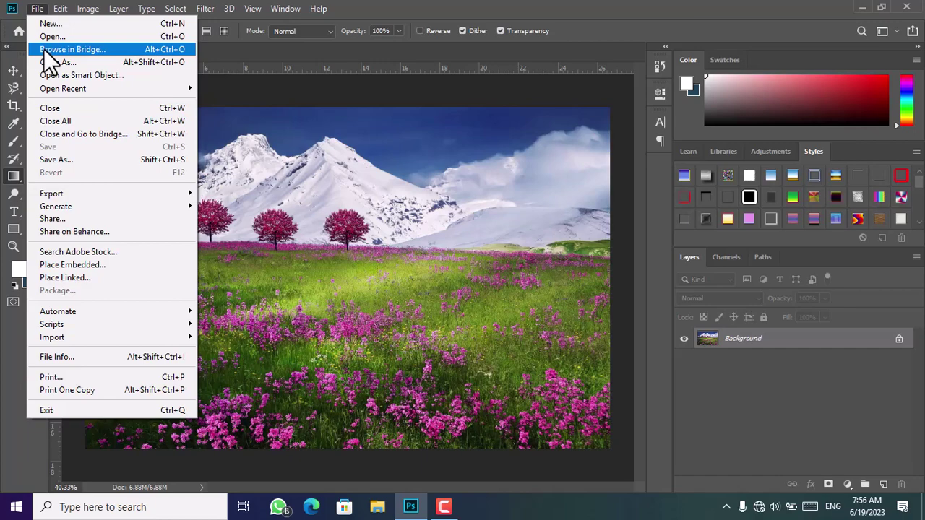
{"action": "left_click", "coordinate": [60, 8]}
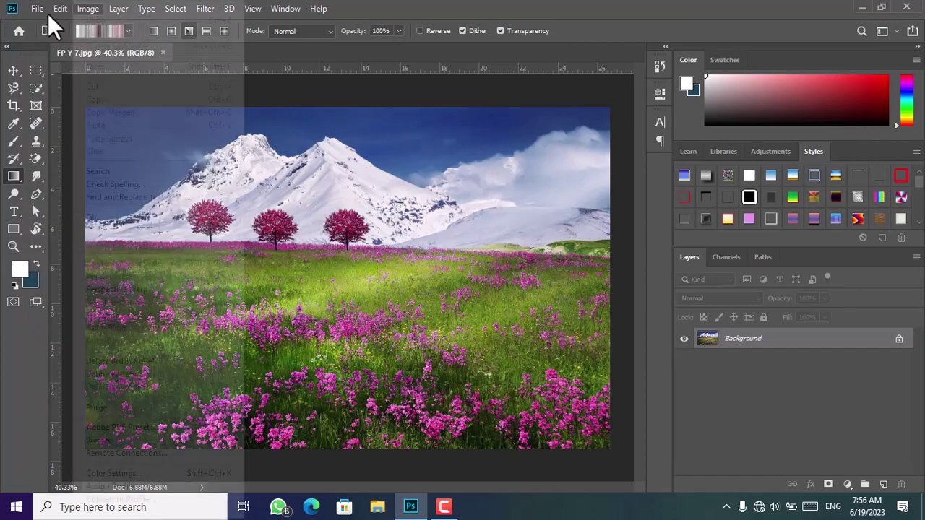
{"action": "left_click", "coordinate": [37, 9]}
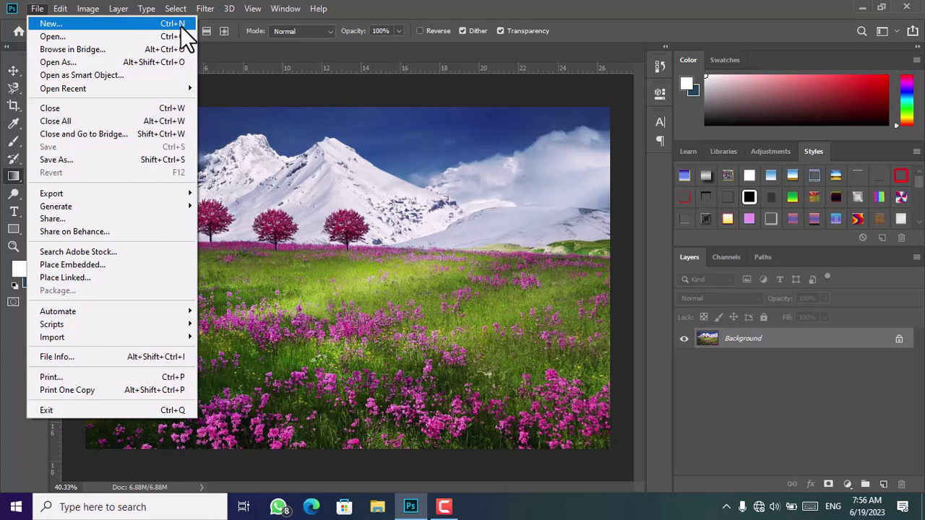
- Start File > New and browse the Photo, Print and Art & Illustration preset sizes
{"action": "left_click", "coordinate": [136, 27]}
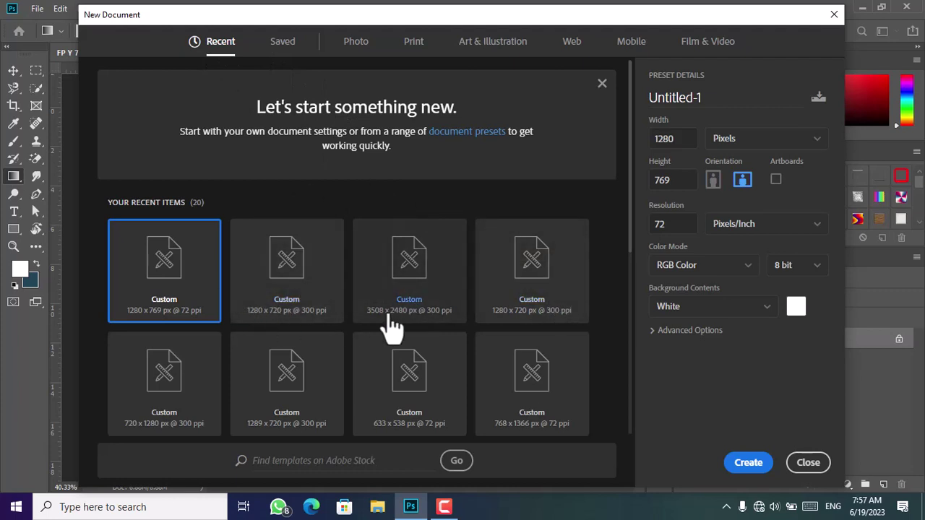
{"action": "left_click", "coordinate": [358, 43]}
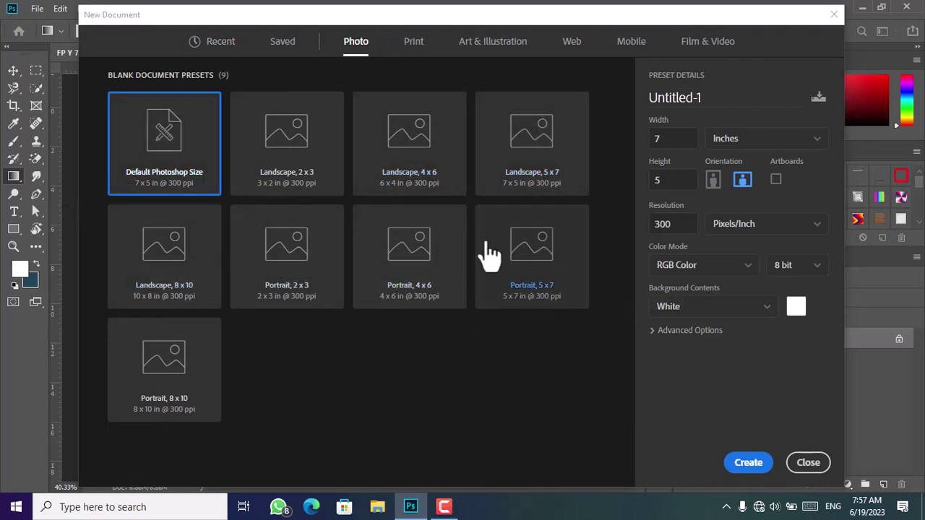
{"action": "left_click", "coordinate": [419, 41]}
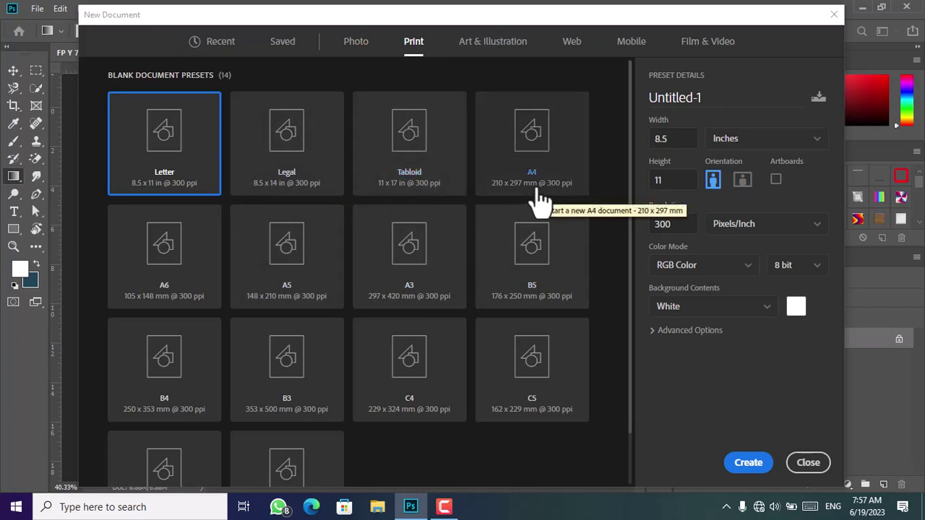
{"action": "left_click", "coordinate": [499, 48]}
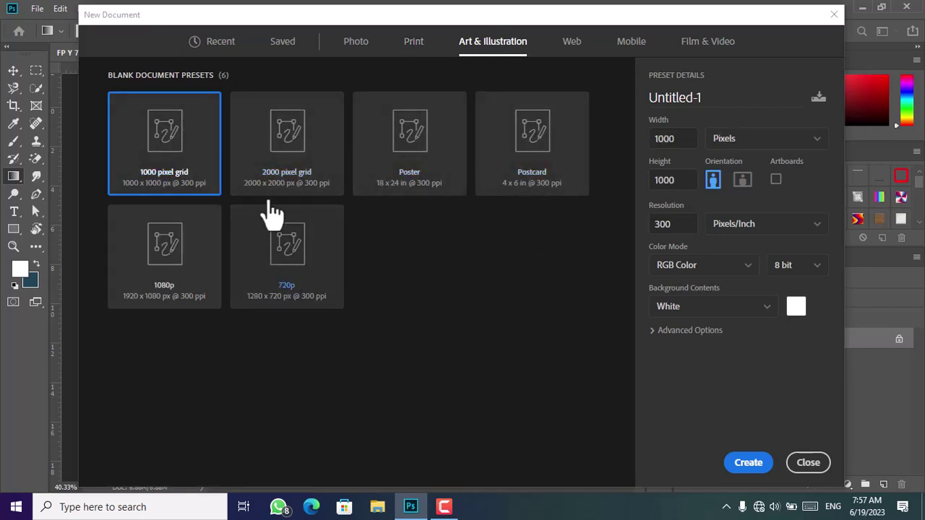
- Preview the Web, Mobile, Film & Video and Print presets, then close without creating a document
{"action": "left_click", "coordinate": [571, 45]}
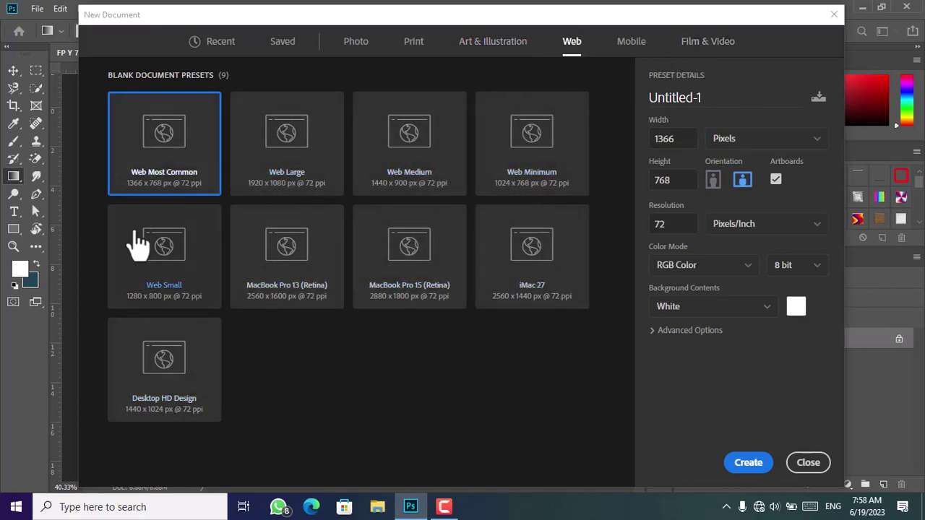
{"action": "left_click", "coordinate": [628, 46]}
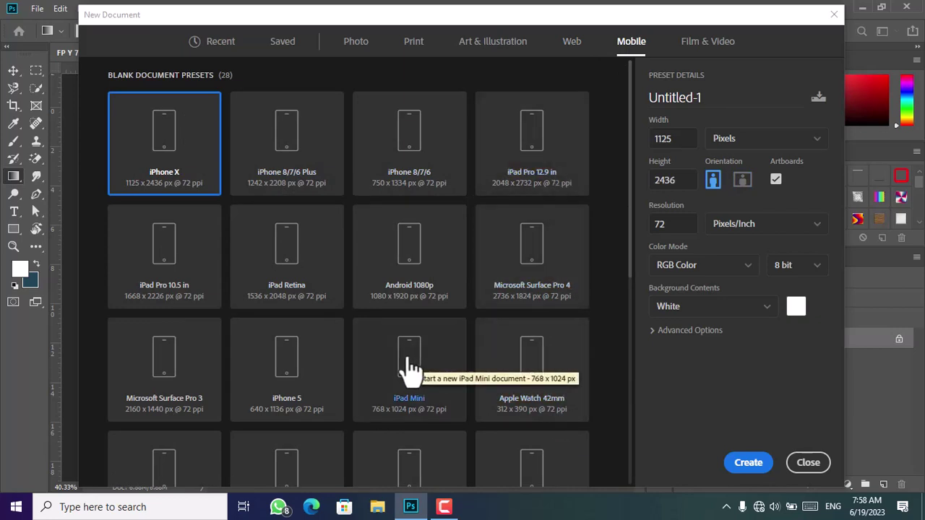
{"action": "left_click", "coordinate": [694, 44]}
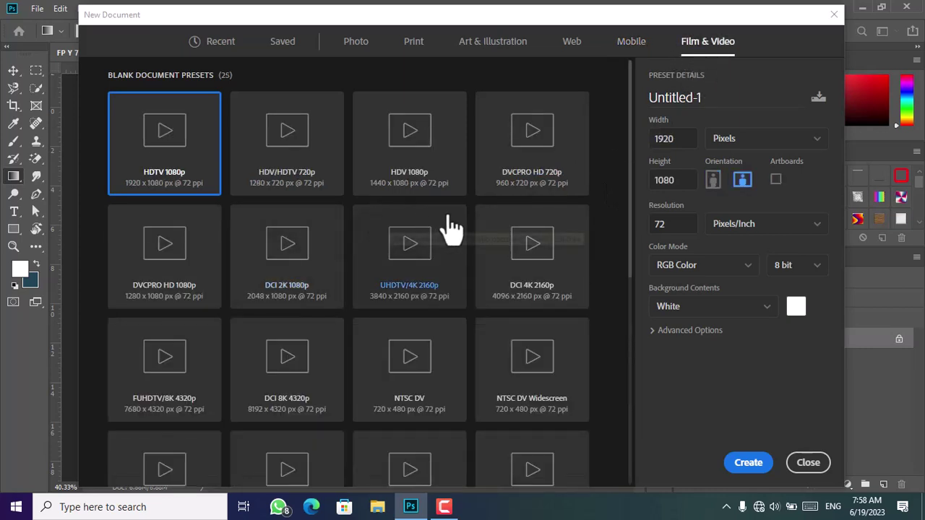
{"action": "scroll", "coordinate": [449, 227], "scroll_direction": "down", "scroll_amount": 2}
{"action": "scroll", "coordinate": [450, 248], "scroll_direction": "down", "scroll_amount": 2}
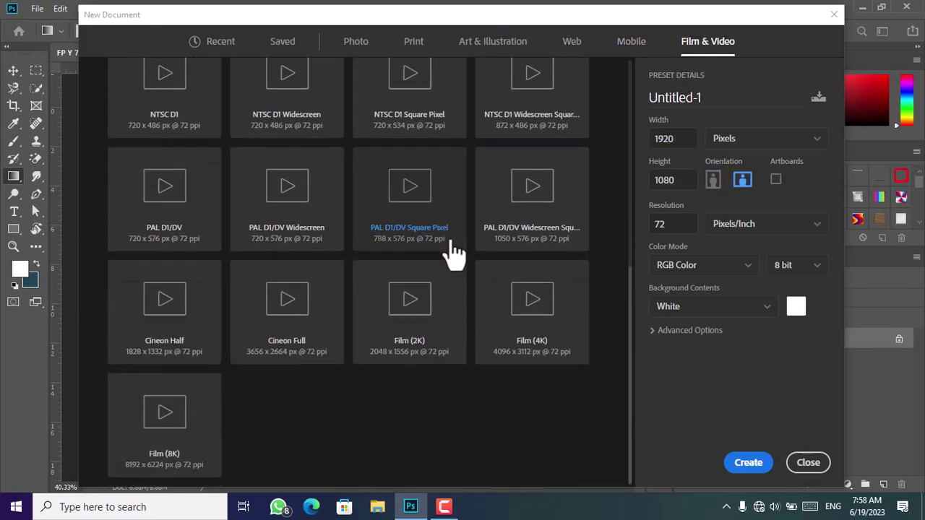
{"action": "scroll", "coordinate": [450, 248], "scroll_direction": "up", "scroll_amount": 5}
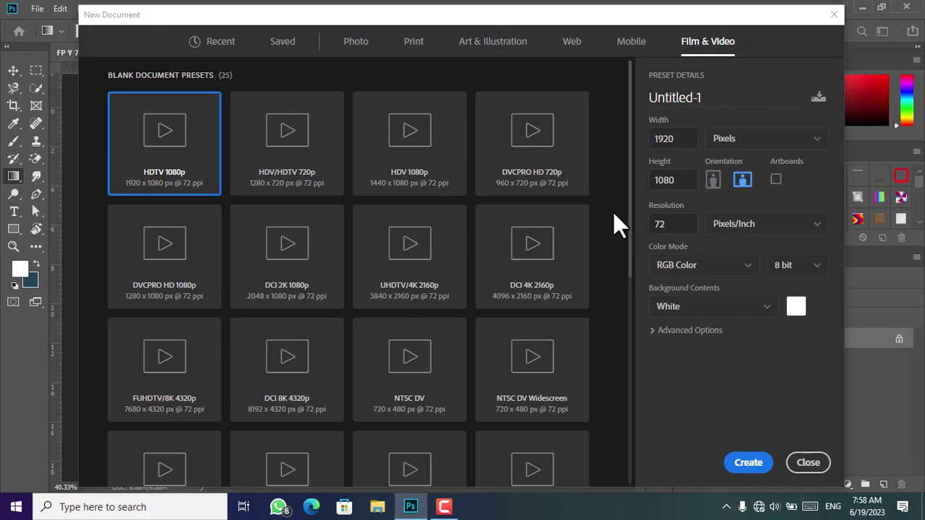
{"action": "left_click", "coordinate": [417, 46]}
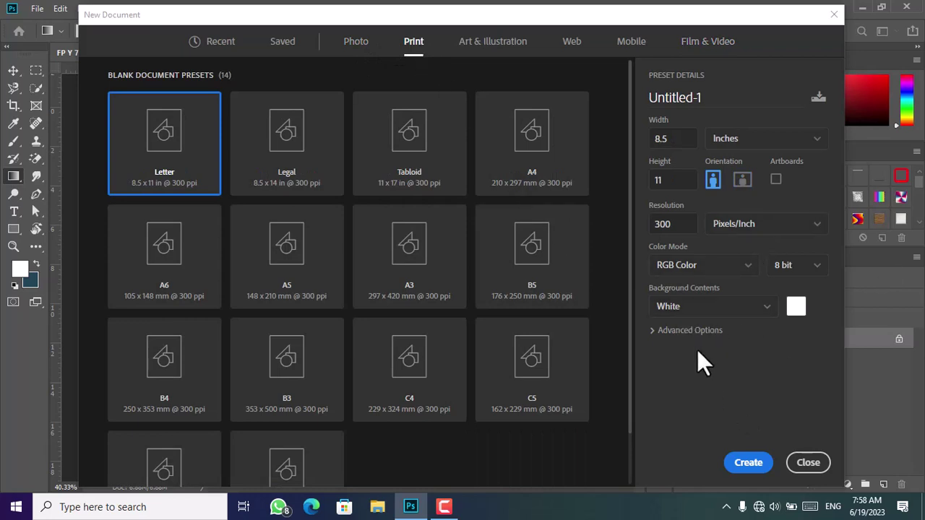
{"action": "left_click", "coordinate": [809, 465]}
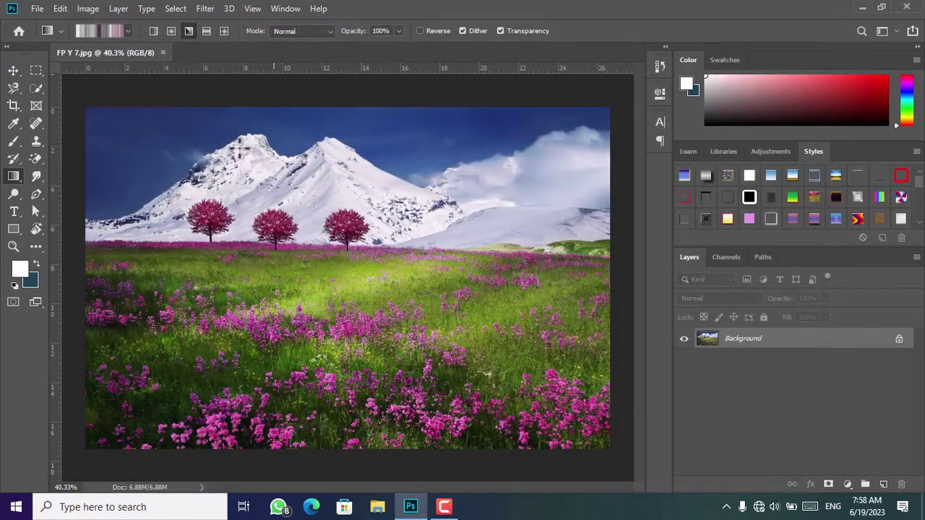
- Bring up File > Open and browse to the Downloads folder on Local Disk (C:)
{"action": "left_click", "coordinate": [38, 10]}
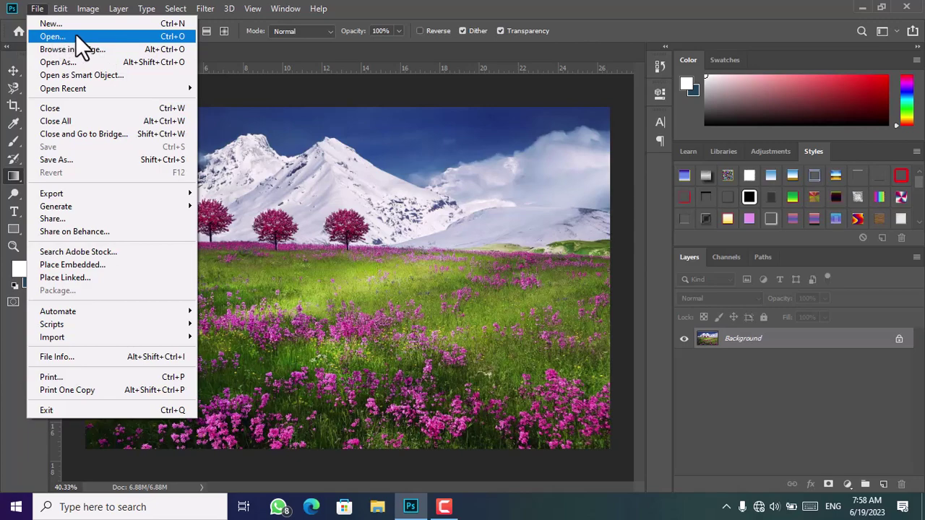
{"action": "left_click", "coordinate": [75, 34]}
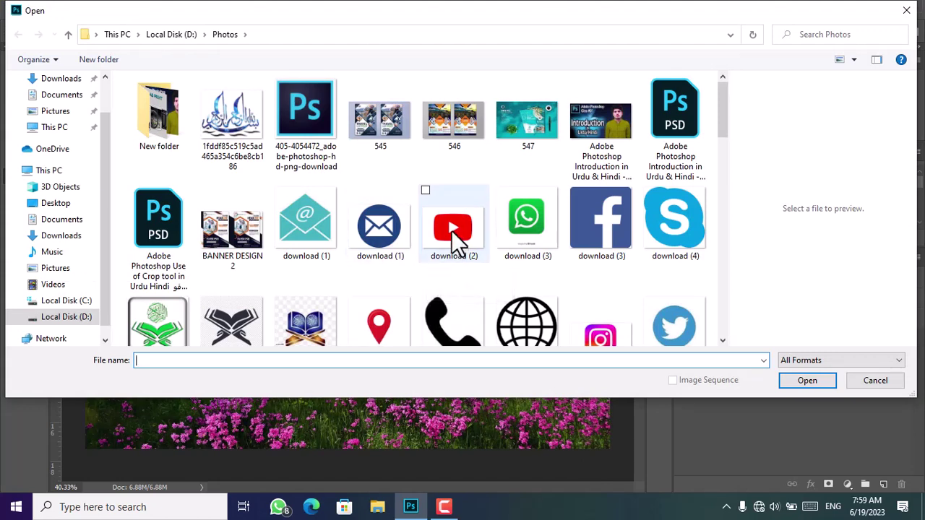
{"action": "scroll", "coordinate": [451, 223], "scroll_direction": "down", "scroll_amount": 2}
{"action": "scroll", "coordinate": [451, 223], "scroll_direction": "up", "scroll_amount": 2}
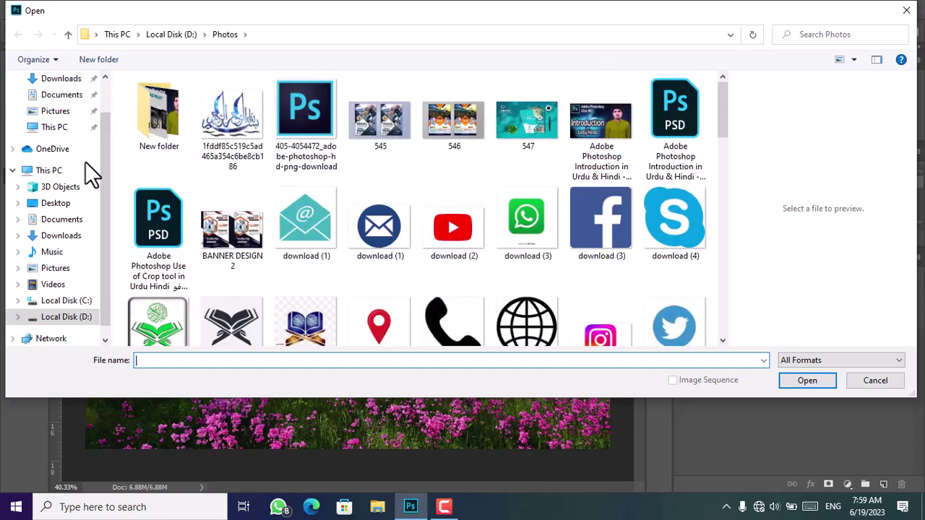
{"action": "left_click", "coordinate": [80, 302]}
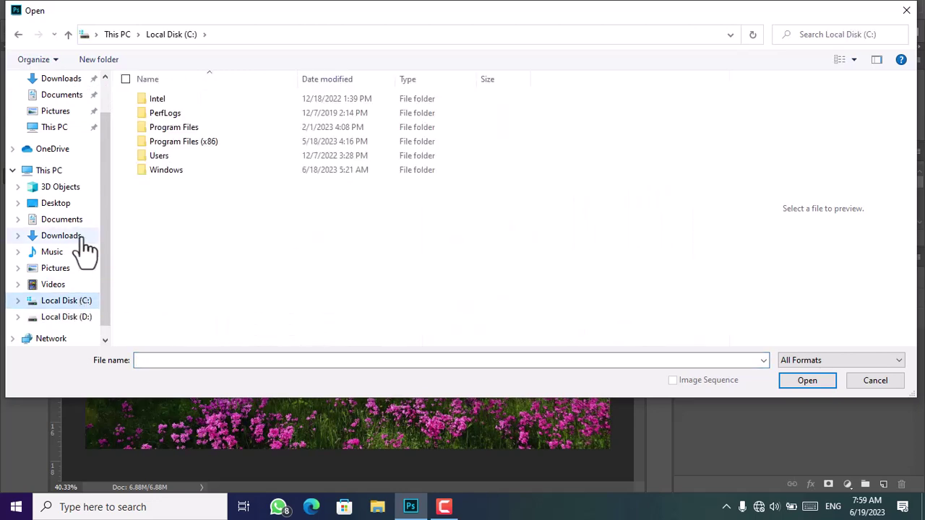
{"action": "left_click", "coordinate": [81, 238]}
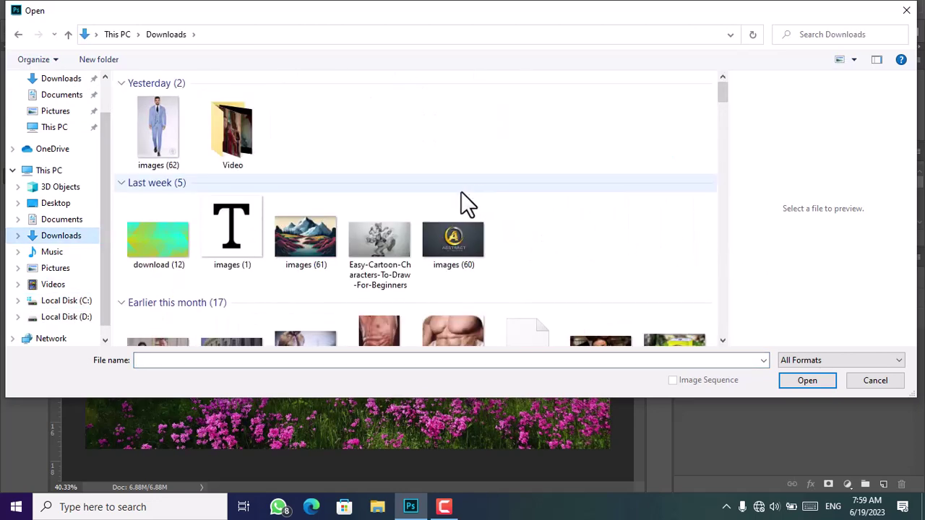
{"action": "scroll", "coordinate": [425, 206], "scroll_direction": "down", "scroll_amount": 3}
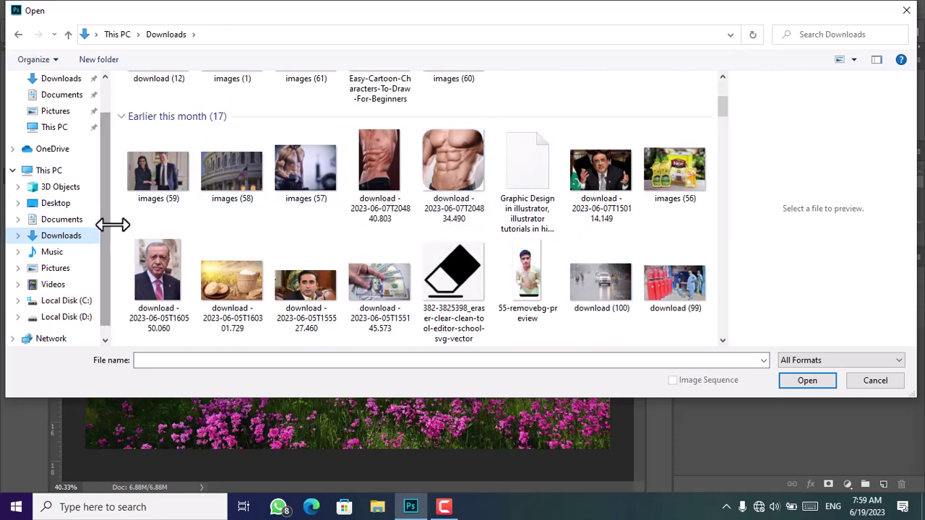
{"action": "scroll", "coordinate": [345, 238], "scroll_direction": "up", "scroll_amount": 3}
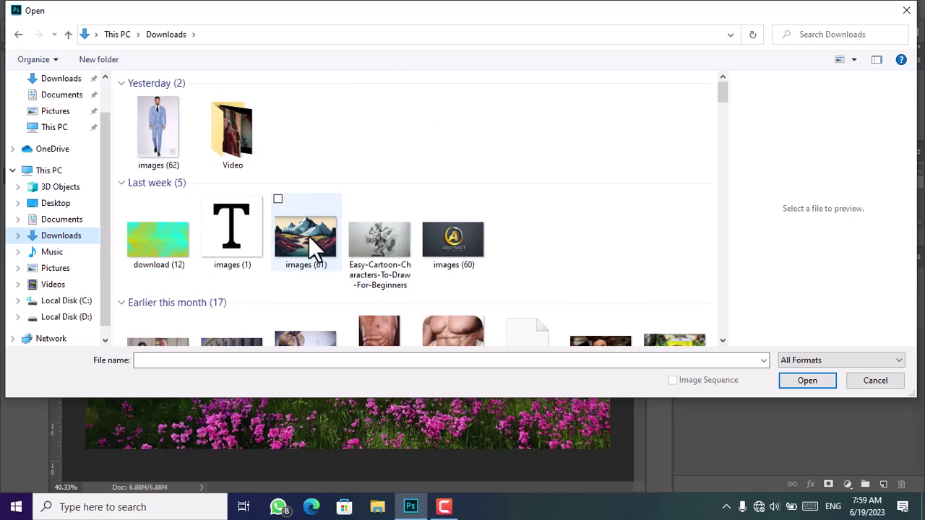
{"action": "left_click", "coordinate": [903, 360]}
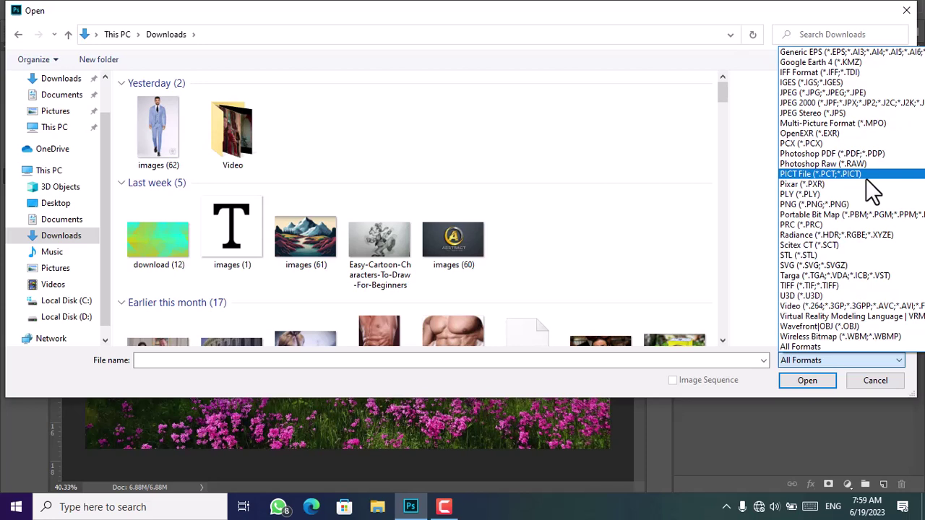
{"action": "left_click", "coordinate": [819, 346]}
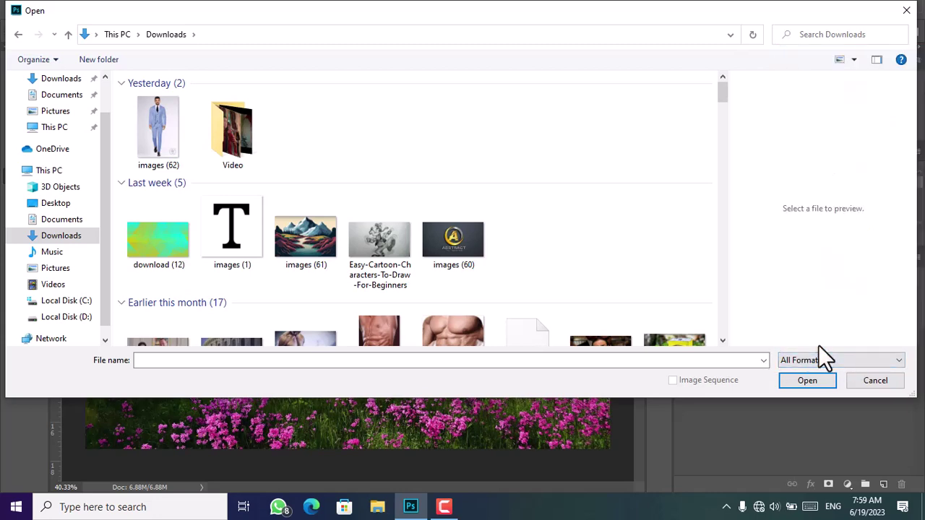
{"action": "left_click", "coordinate": [892, 363]}
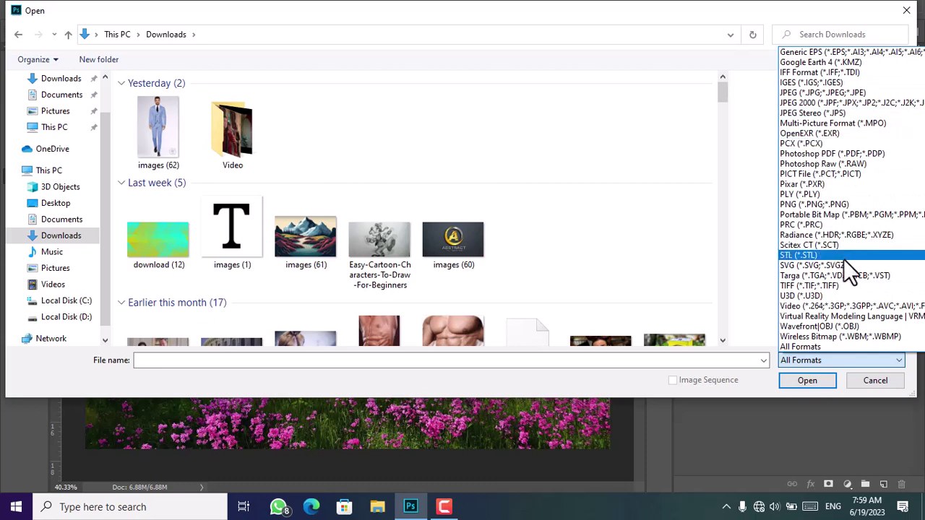
{"action": "left_click", "coordinate": [877, 358]}
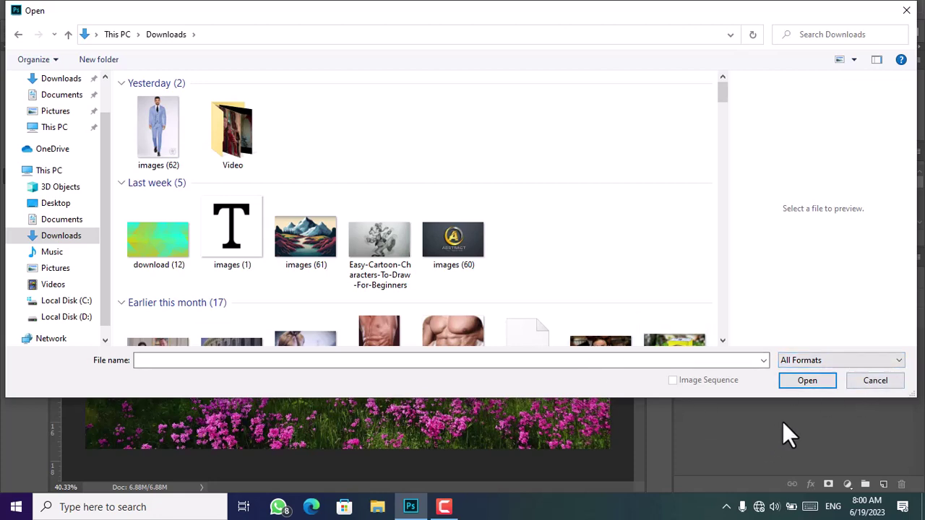
- Open images (61).jpeg as a new document and fit it to the window
{"action": "left_click", "coordinate": [292, 231]}
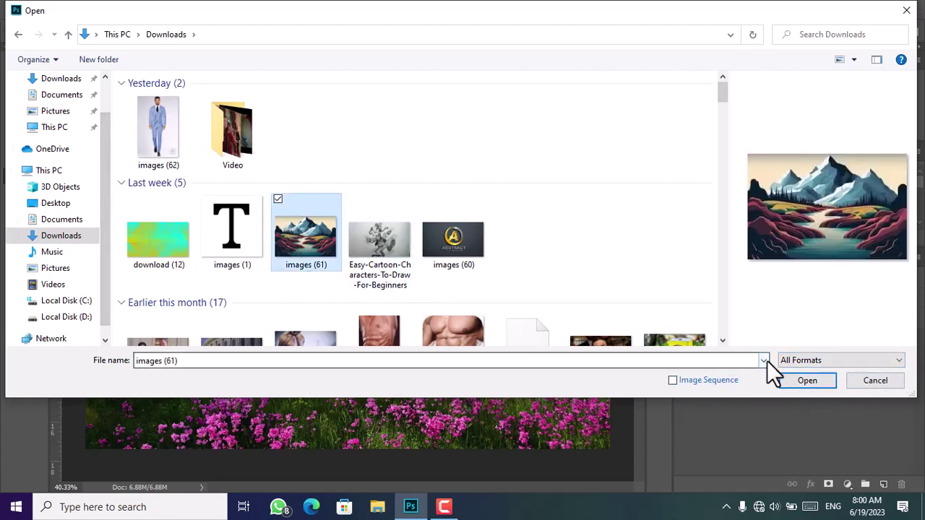
{"action": "left_click", "coordinate": [798, 379]}
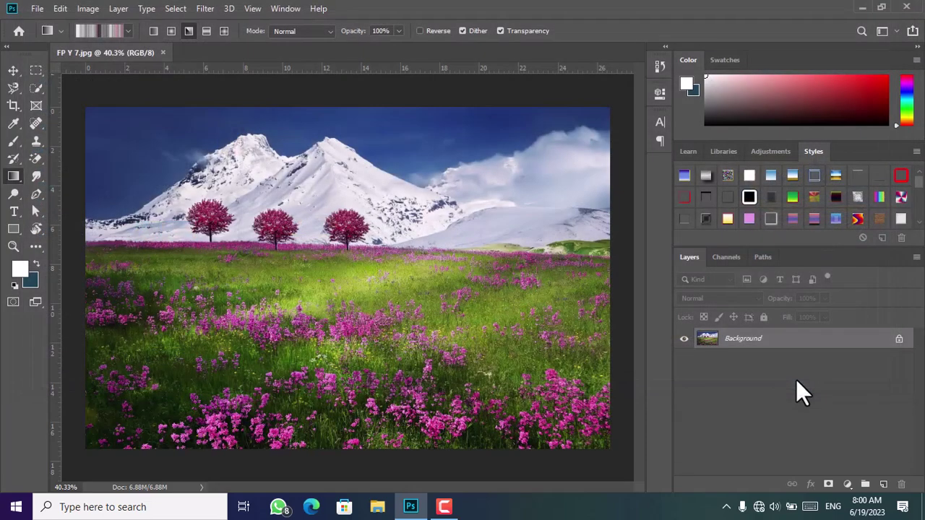
{"action": "key", "text": "ctrl+0"}
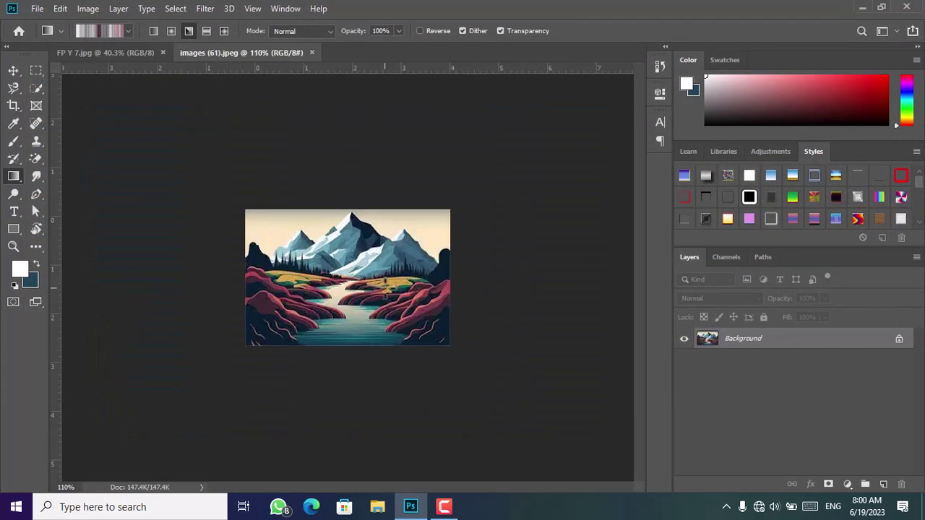
{"action": "scroll", "coordinate": [395, 287], "scroll_direction": "up", "scroll_amount": 1}
{"action": "scroll", "coordinate": [395, 287], "scroll_direction": "down", "scroll_amount": 3}
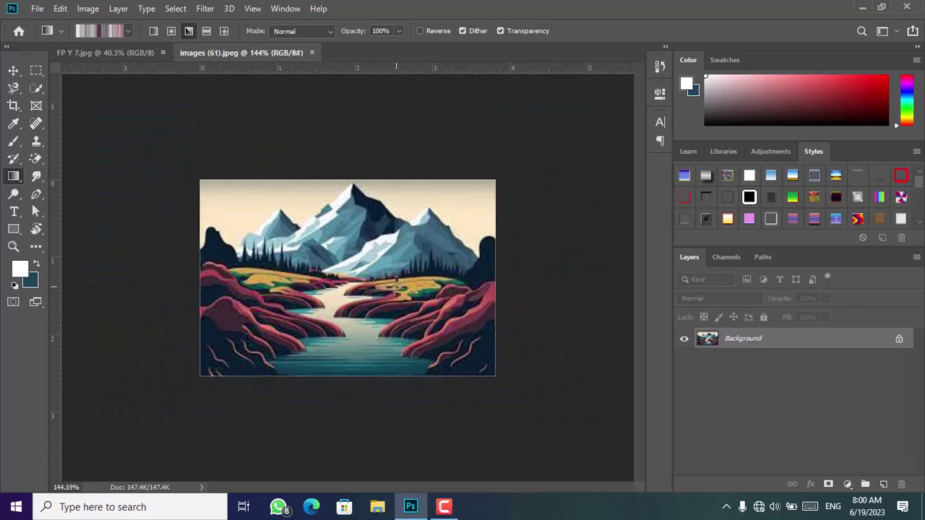
{"action": "scroll", "coordinate": [395, 282], "scroll_direction": "down", "scroll_amount": 1}
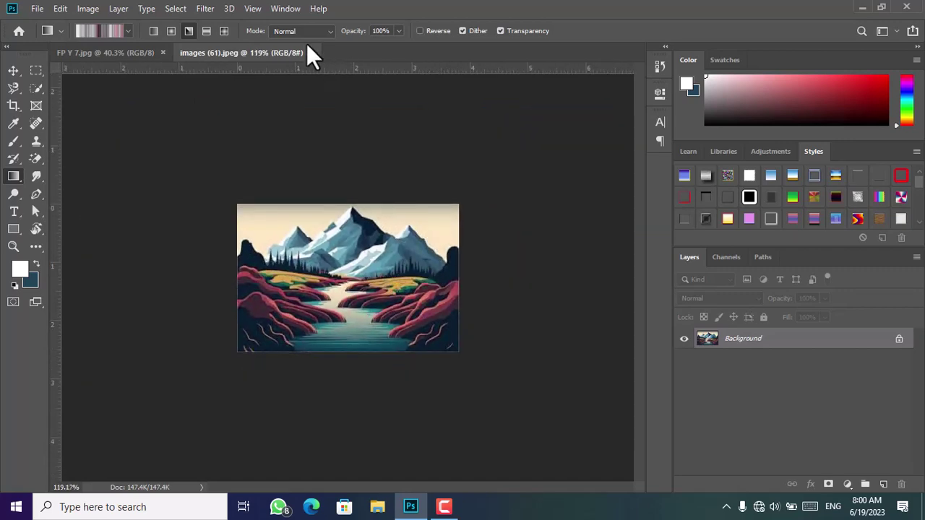
{"action": "left_click", "coordinate": [37, 8]}
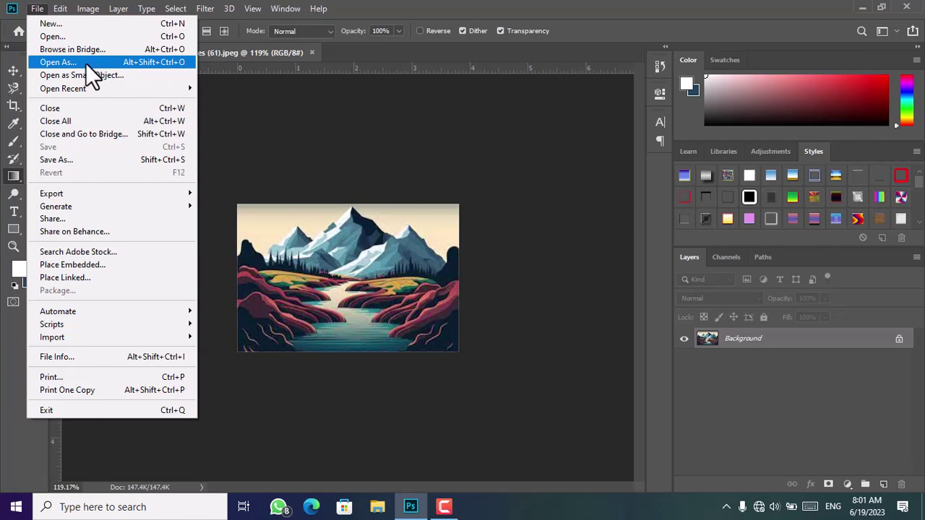
- Start File > Open As and filter the file list to JPEG images
{"action": "left_click", "coordinate": [258, 54]}
{"action": "left_click", "coordinate": [60, 9]}
{"action": "left_click", "coordinate": [68, 61]}
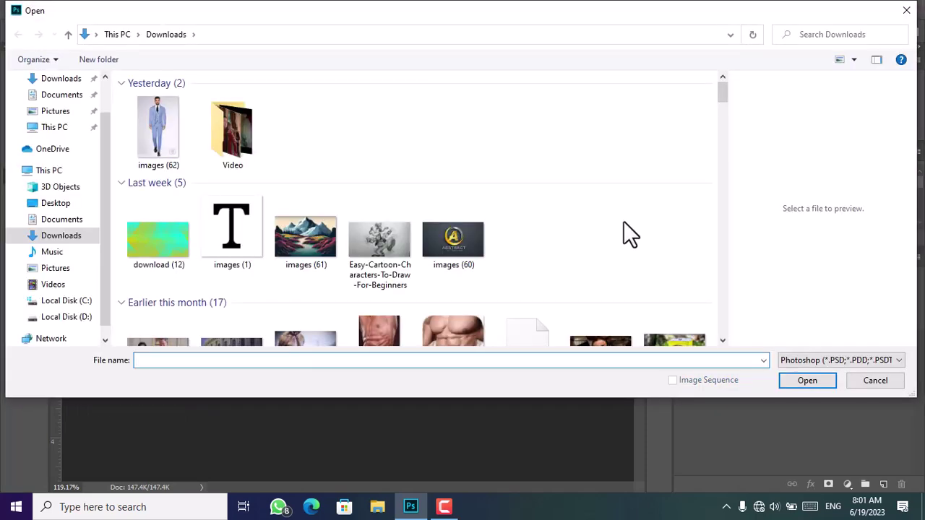
{"action": "left_click", "coordinate": [898, 361]}
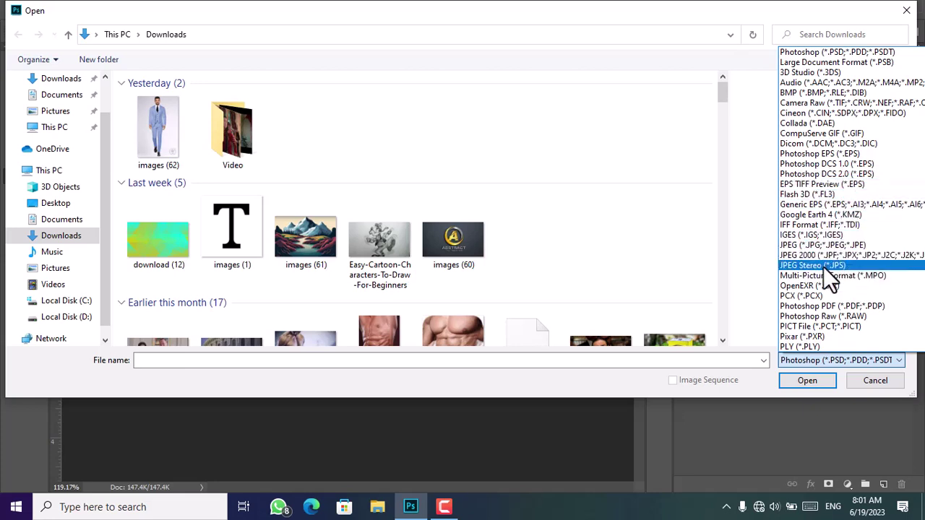
{"action": "left_click", "coordinate": [826, 245]}
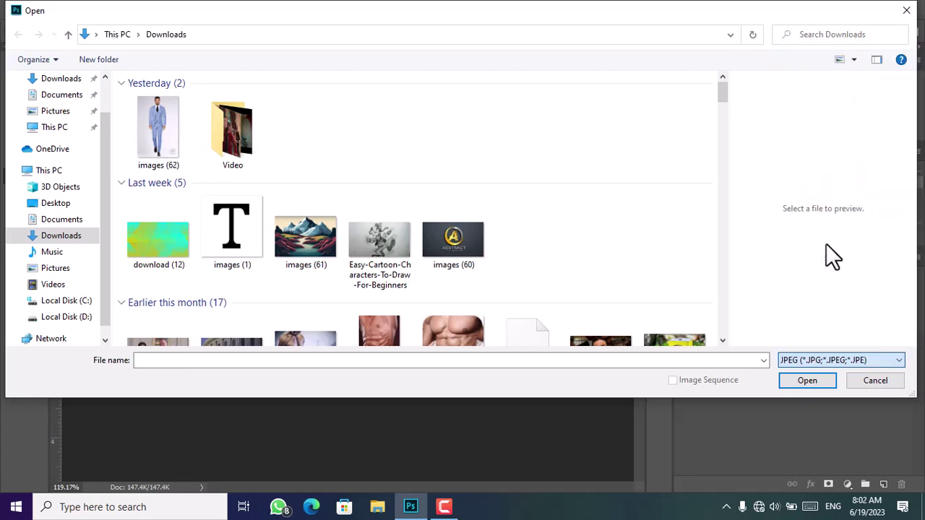
- Select Travel Flyer Inspiration Template.jpg in Downloads and open it as a new document
{"action": "left_click", "coordinate": [317, 239]}
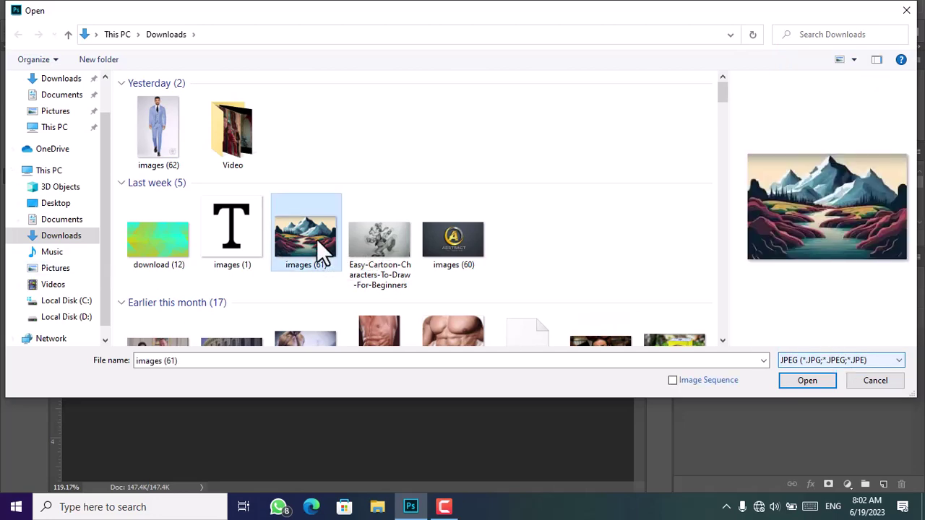
{"action": "scroll", "coordinate": [453, 214], "scroll_direction": "down", "scroll_amount": 3}
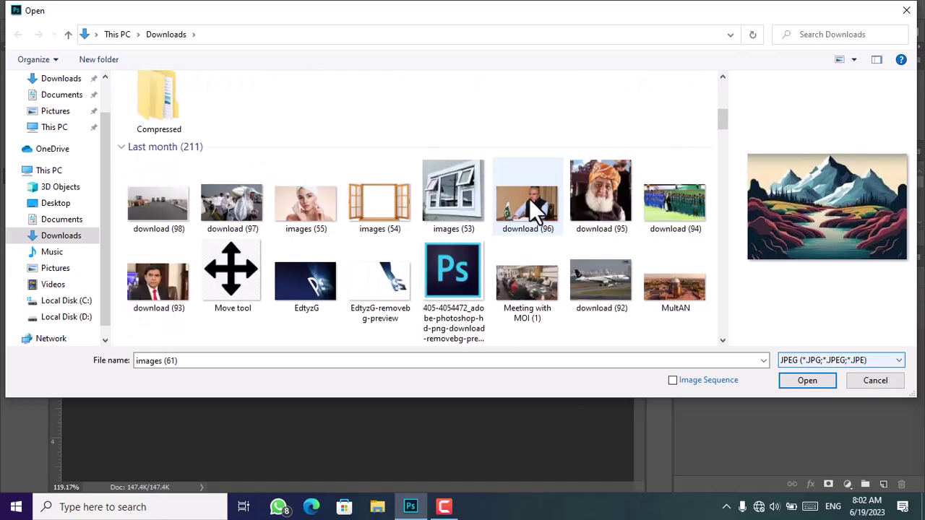
{"action": "scroll", "coordinate": [474, 224], "scroll_direction": "down", "scroll_amount": 2}
{"action": "scroll", "coordinate": [474, 224], "scroll_direction": "down", "scroll_amount": 2}
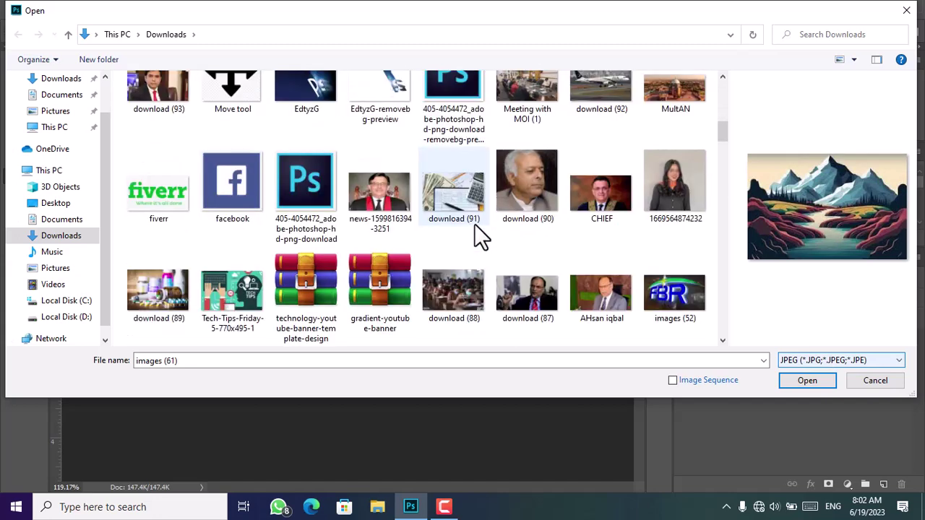
{"action": "scroll", "coordinate": [474, 223], "scroll_direction": "down", "scroll_amount": 1}
{"action": "scroll", "coordinate": [474, 223], "scroll_direction": "down", "scroll_amount": 1}
{"action": "scroll", "coordinate": [474, 223], "scroll_direction": "down", "scroll_amount": 1}
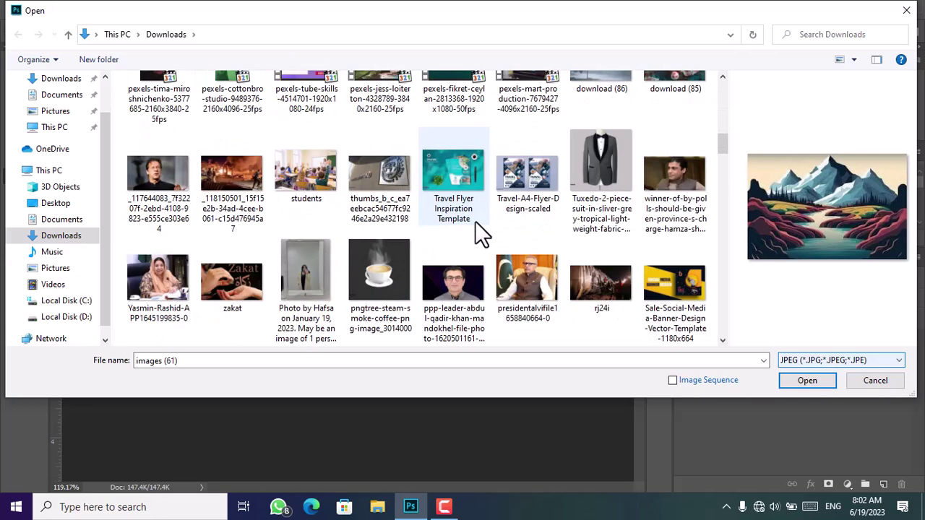
{"action": "left_click", "coordinate": [463, 188]}
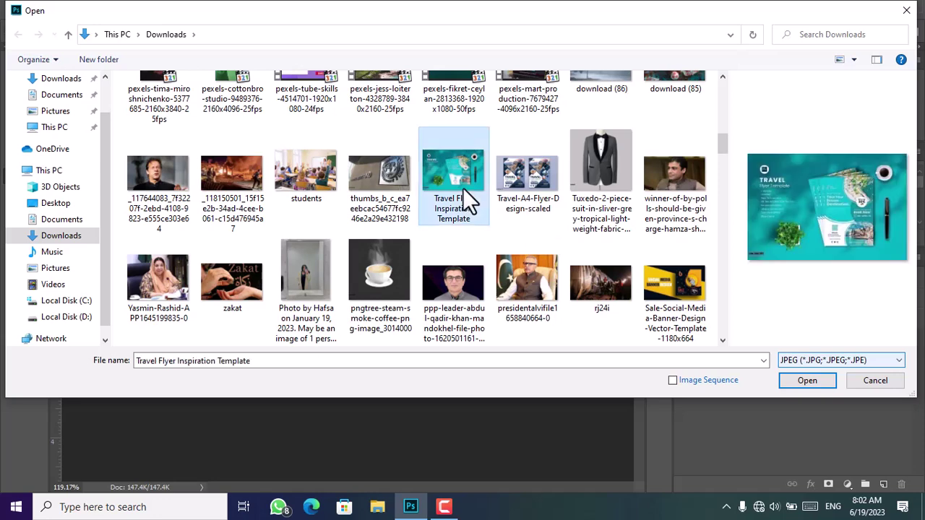
{"action": "left_click", "coordinate": [799, 376]}
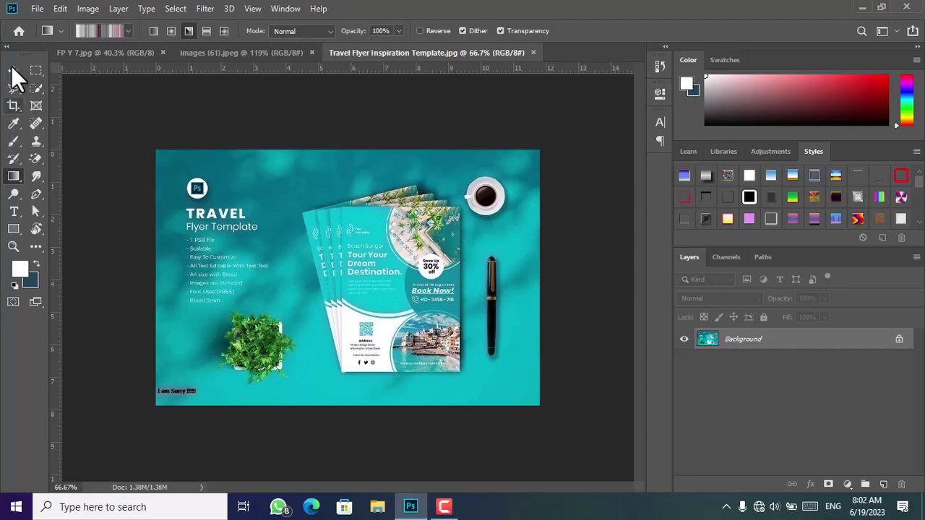
{"action": "left_click", "coordinate": [38, 10]}
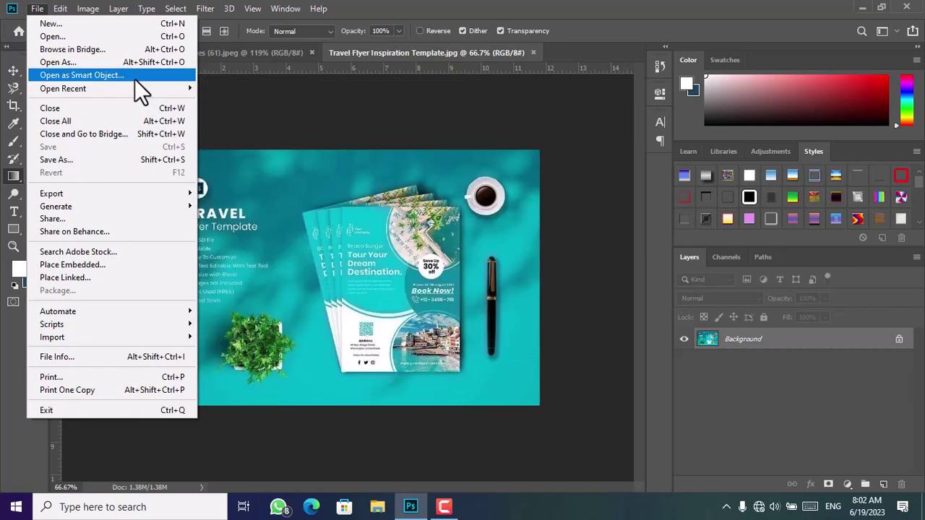
- Open Travel Flyer Inspiration Template as a smart object, creating Travel Flyer Inspiration Template-1
{"action": "left_click", "coordinate": [135, 76]}
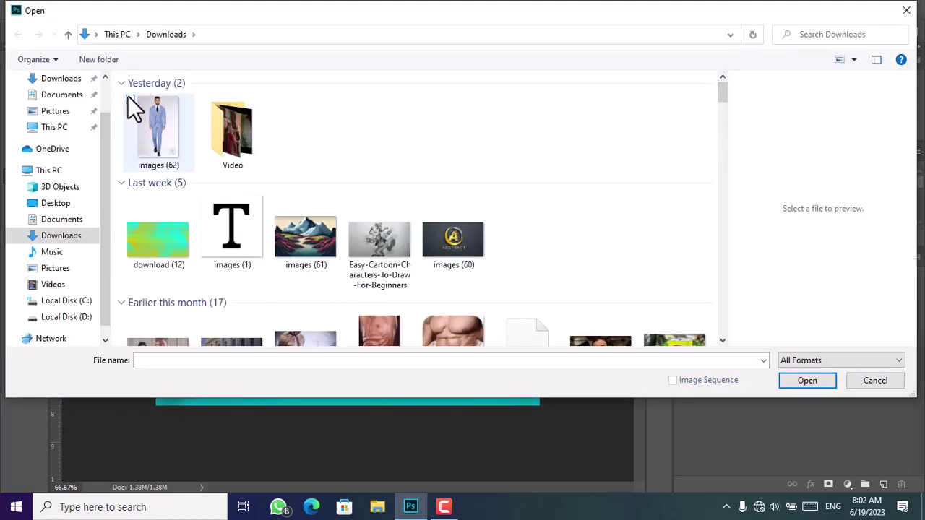
{"action": "scroll", "coordinate": [239, 224], "scroll_direction": "down", "scroll_amount": 3}
{"action": "scroll", "coordinate": [261, 217], "scroll_direction": "down", "scroll_amount": 2}
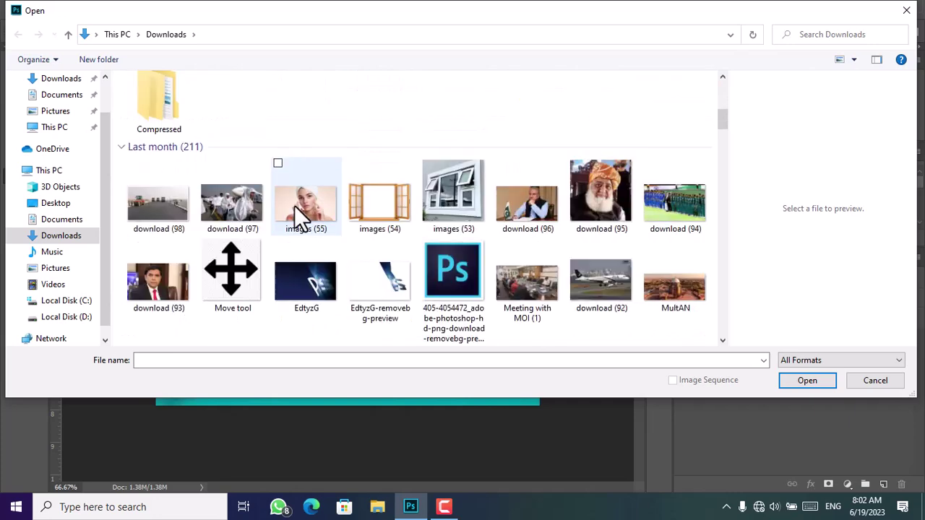
{"action": "scroll", "coordinate": [300, 209], "scroll_direction": "down", "scroll_amount": 1}
{"action": "scroll", "coordinate": [311, 210], "scroll_direction": "down", "scroll_amount": 1}
{"action": "scroll", "coordinate": [329, 195], "scroll_direction": "down", "scroll_amount": 2}
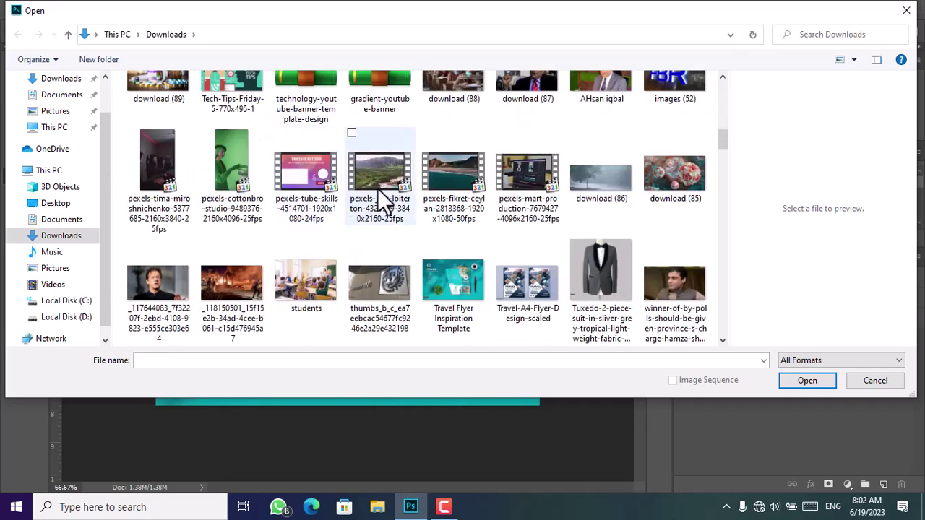
{"action": "left_click", "coordinate": [457, 283]}
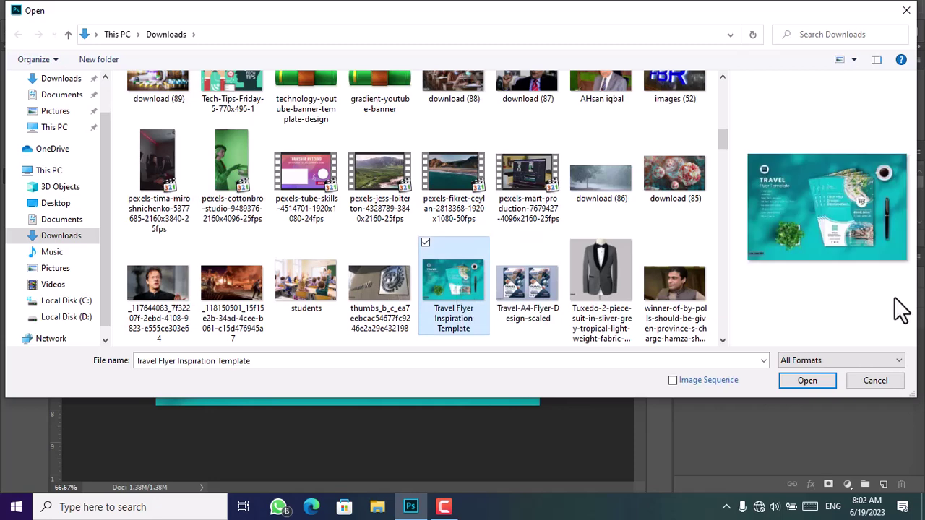
{"action": "left_click", "coordinate": [826, 386]}
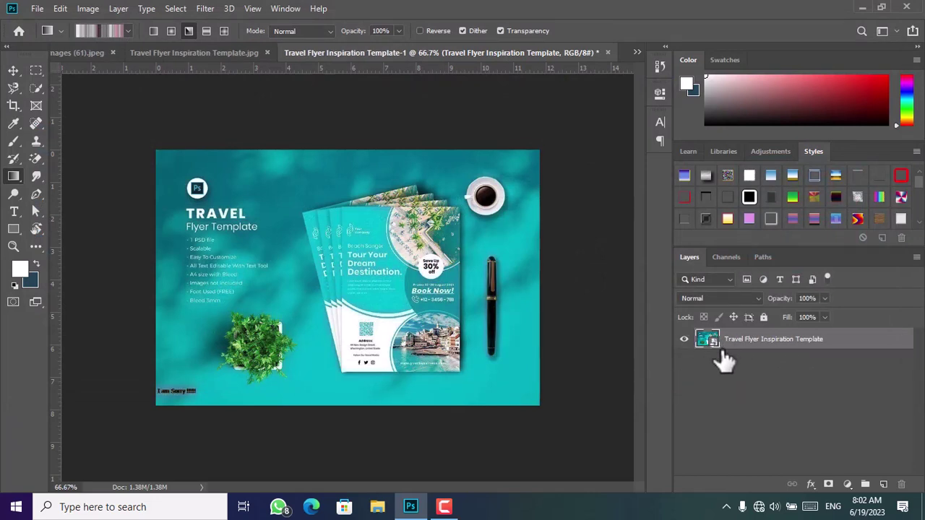
- Cycle through the open document tabs, ending on Travel Flyer Inspiration Template.jpg
{"action": "left_click_drag", "start_coordinate": [720, 354], "coordinate": [525, 142]}
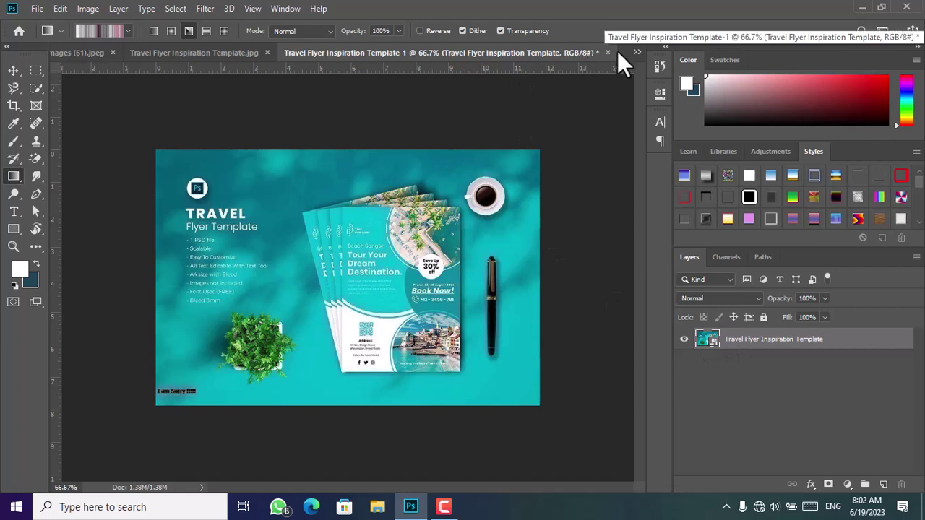
{"action": "left_click", "coordinate": [638, 53]}
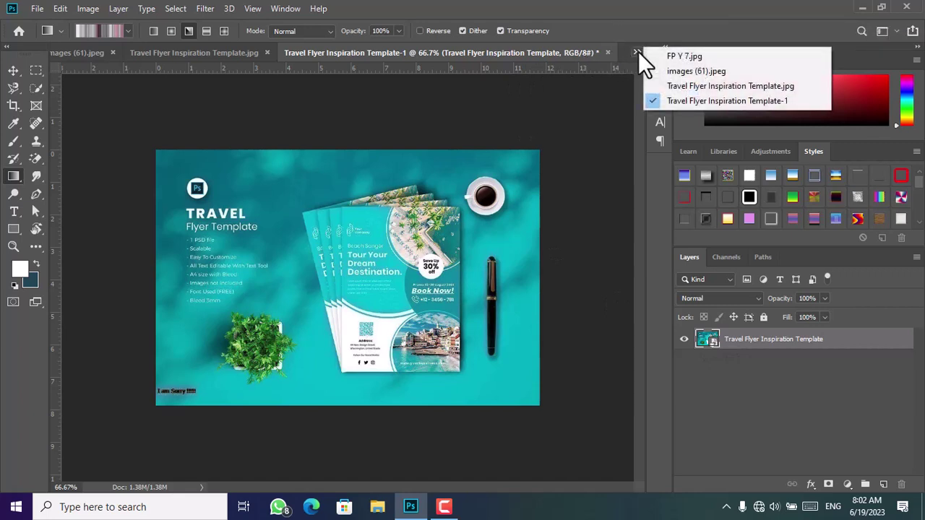
{"action": "left_click", "coordinate": [698, 83]}
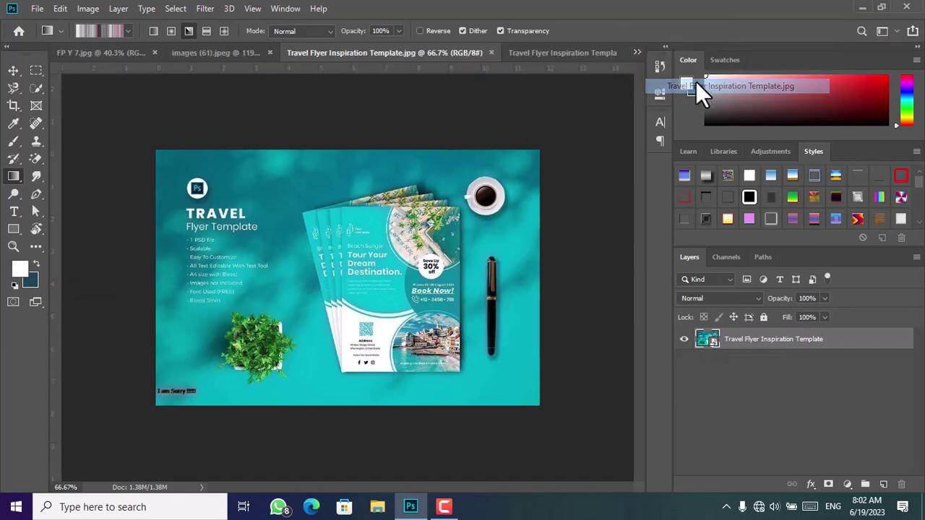
{"action": "left_click", "coordinate": [536, 47]}
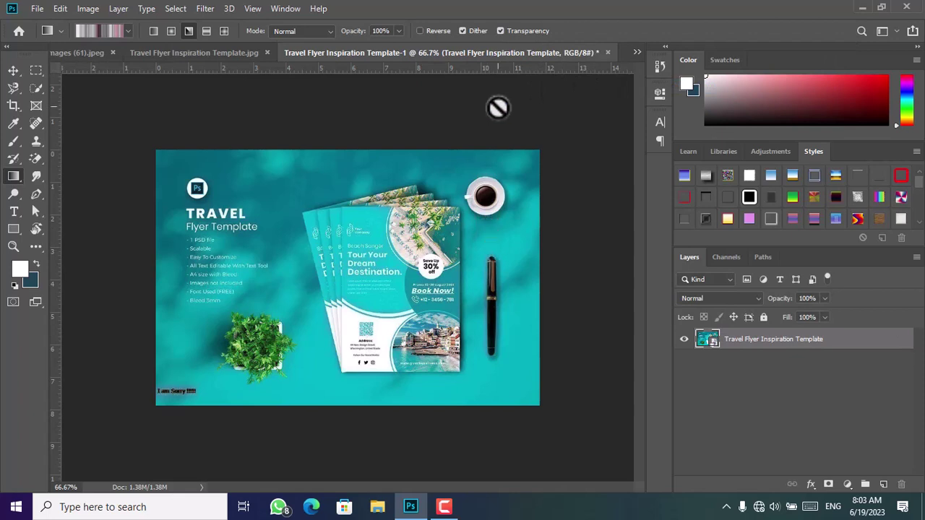
{"action": "left_click", "coordinate": [236, 54]}
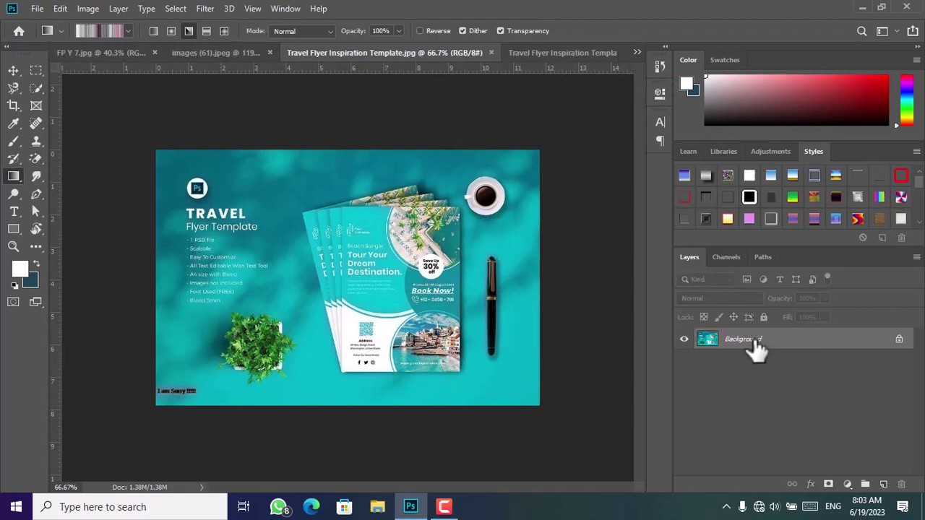
- Unlock the Background into Layer 0 and shrink the flyer to a bottom-left thumbnail
{"action": "left_click", "coordinate": [900, 340]}
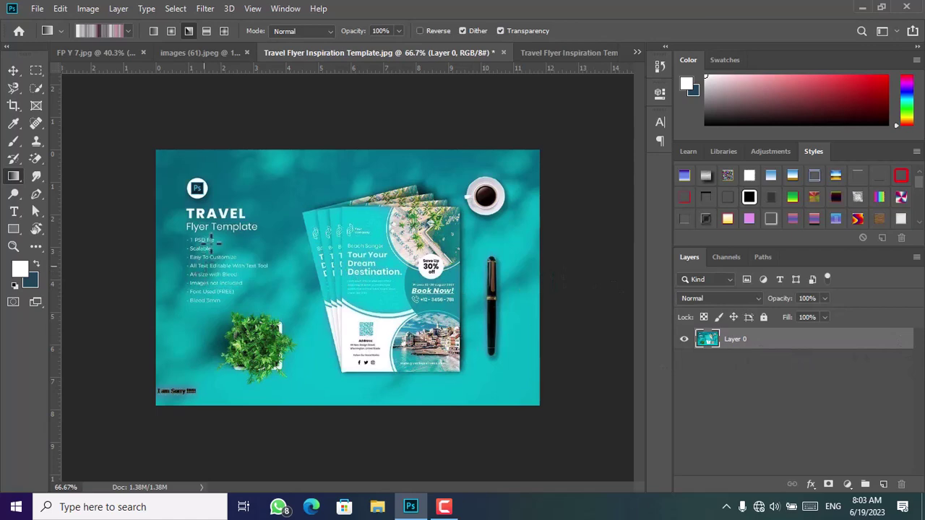
{"action": "key", "text": "ctrl+t"}
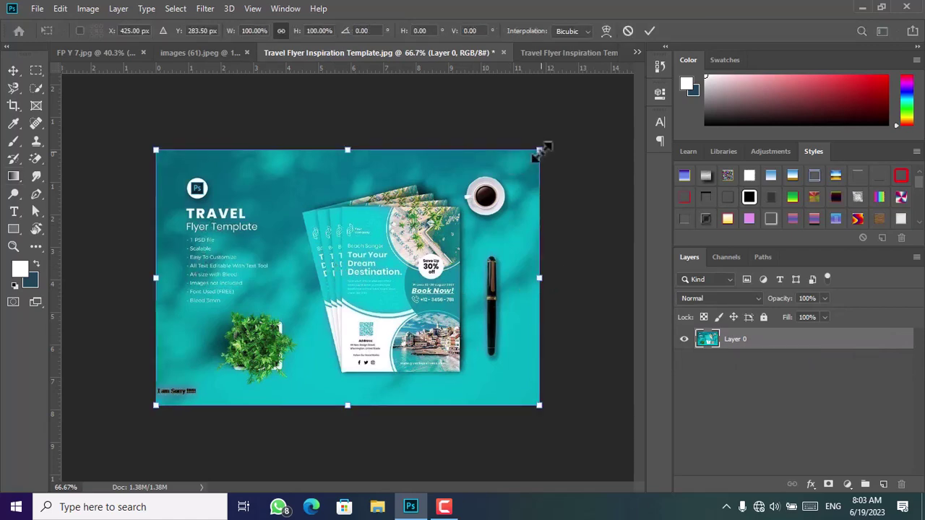
{"action": "mouse_move", "coordinate": [541, 152]}
{"action": "left_mouse_down"}
{"action": "mouse_move", "coordinate": [553, 175]}
{"action": "mouse_move", "coordinate": [541, 161]}
{"action": "mouse_move", "coordinate": [310, 283]}
{"action": "mouse_move", "coordinate": [165, 371]}
{"action": "mouse_move", "coordinate": [157, 388]}
{"action": "mouse_move", "coordinate": [187, 368]}
{"action": "left_mouse_up"}
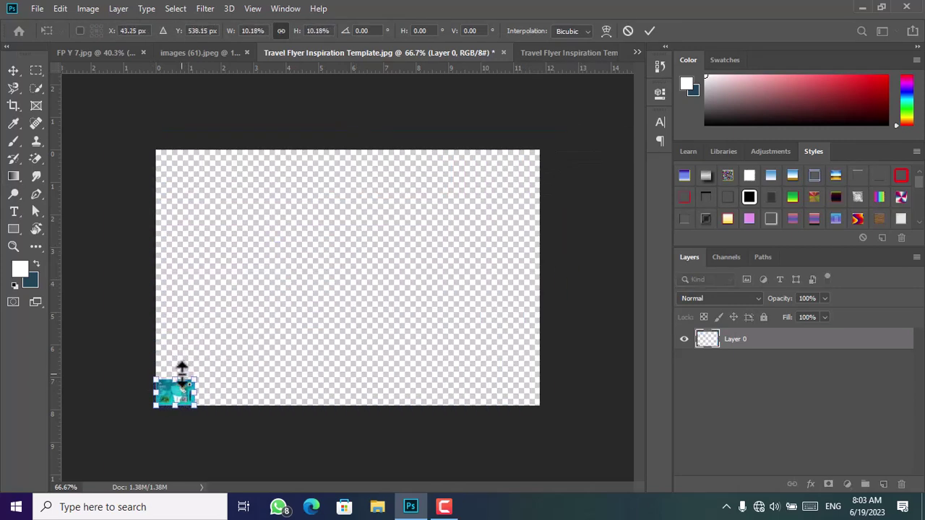
{"action": "left_click", "coordinate": [12, 72]}
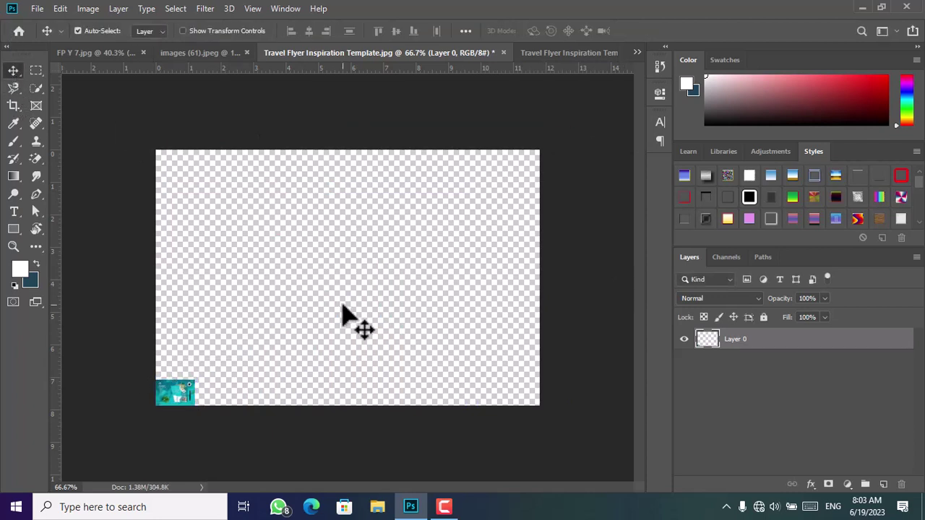
- Free Transform the thumbnail back up until it fills the canvas
{"action": "key", "text": "ctrl+t"}
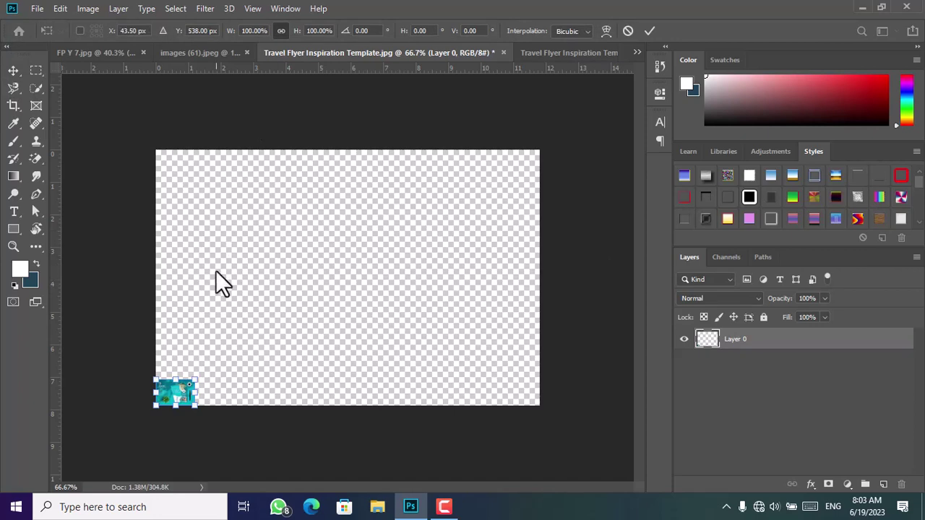
{"action": "left_click_drag", "start_coordinate": [197, 379], "coordinate": [571, 159]}
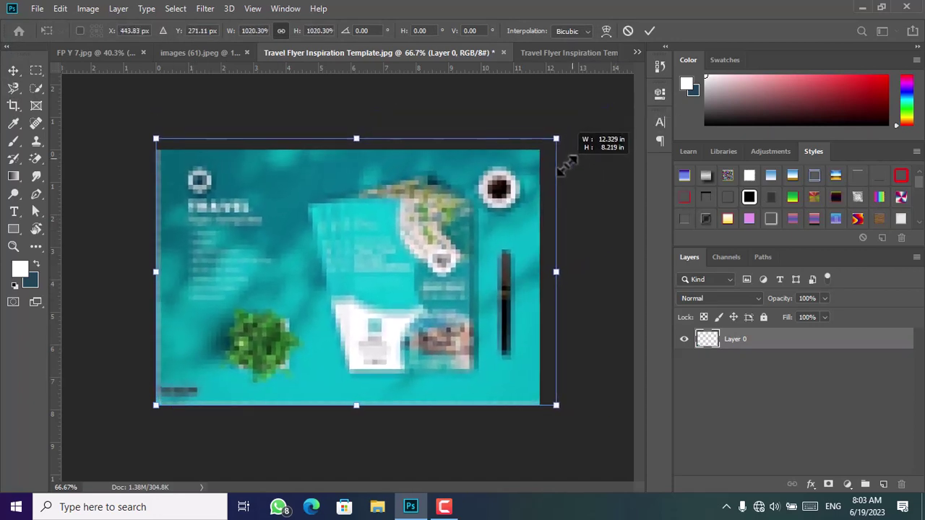
{"action": "left_click_drag", "start_coordinate": [571, 159], "coordinate": [555, 165]}
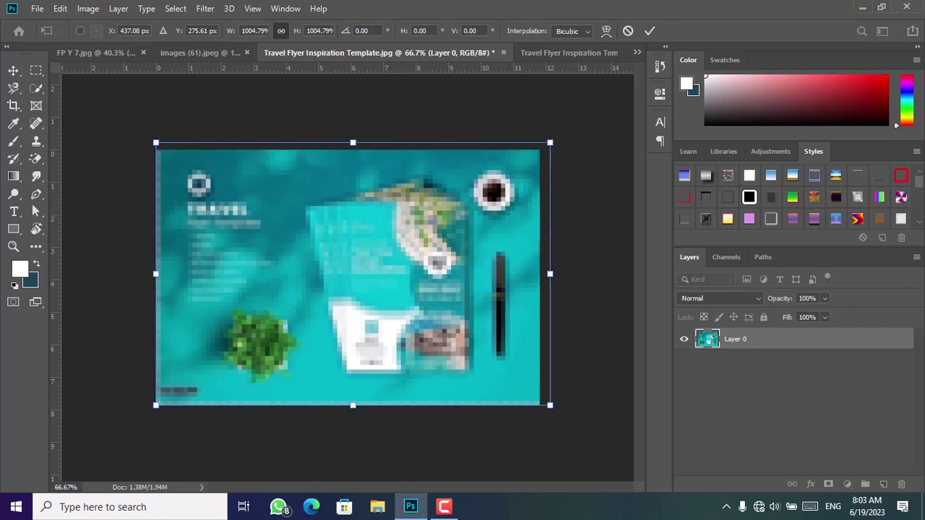
{"action": "left_click", "coordinate": [13, 70]}
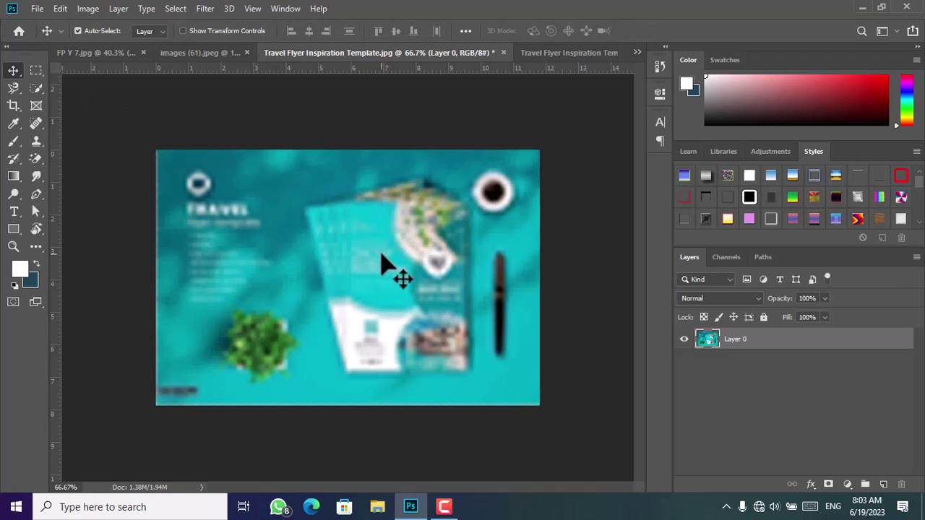
- Undo the enlargement, centre the thumbnail, and scale it to about 781% leaving transparent margins
{"action": "key", "text": "ctrl+z"}
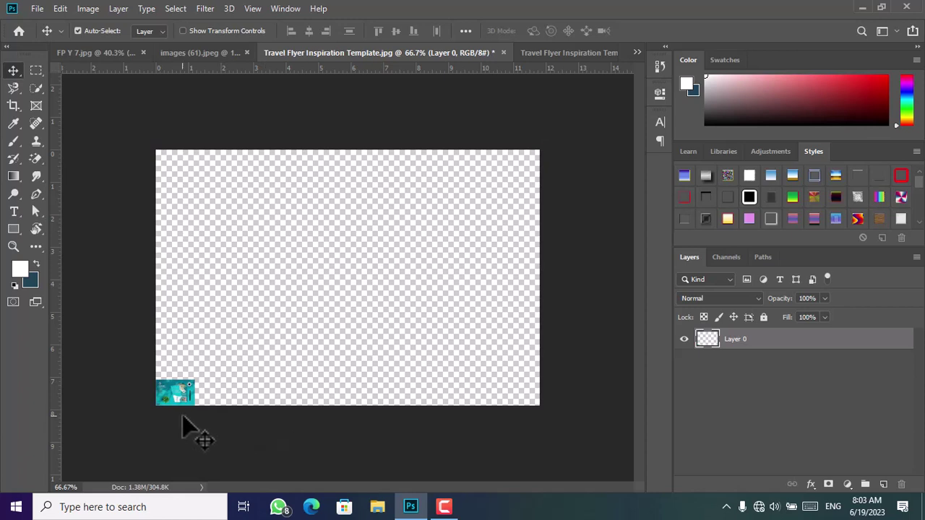
{"action": "left_click_drag", "start_coordinate": [185, 405], "coordinate": [354, 300]}
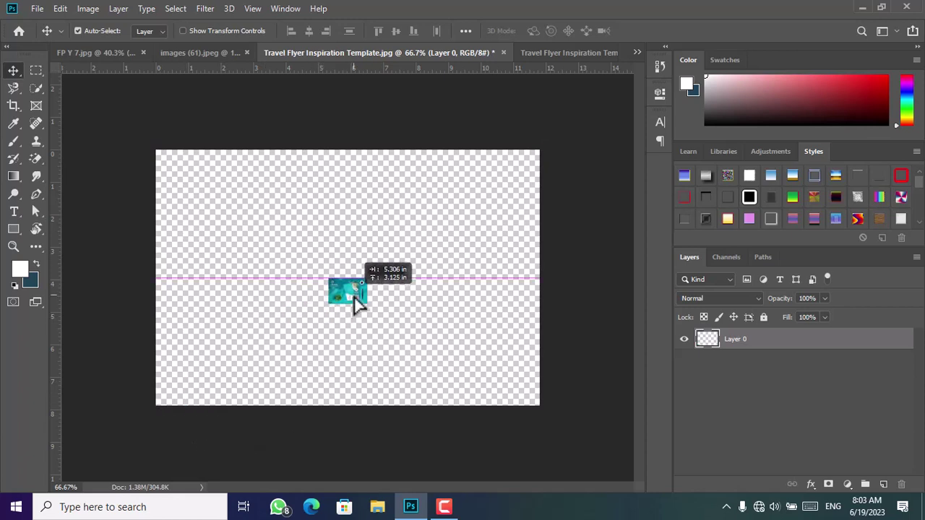
{"action": "key", "text": "ctrl+t"}
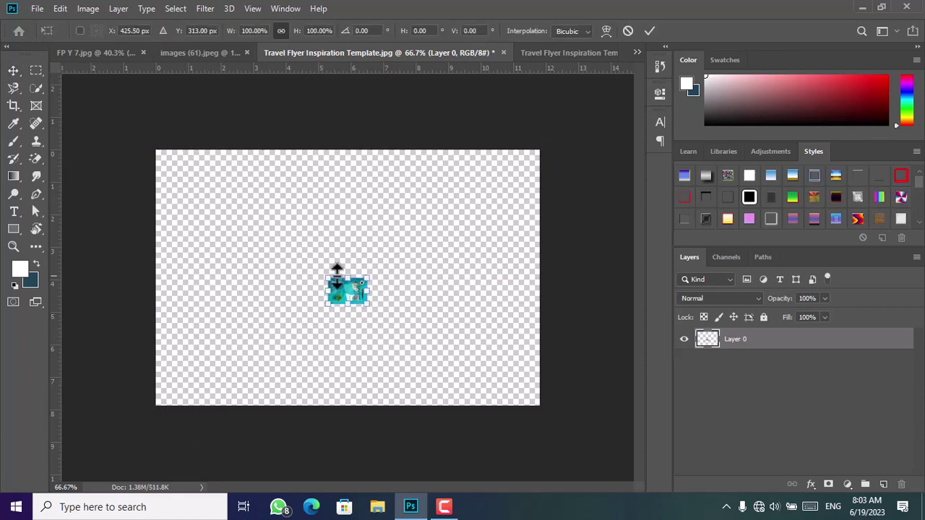
{"action": "mouse_move", "coordinate": [368, 277]}
{"action": "left_mouse_down"}
{"action": "mouse_move", "coordinate": [409, 242]}
{"action": "mouse_move", "coordinate": [554, 159]}
{"action": "left_mouse_up"}
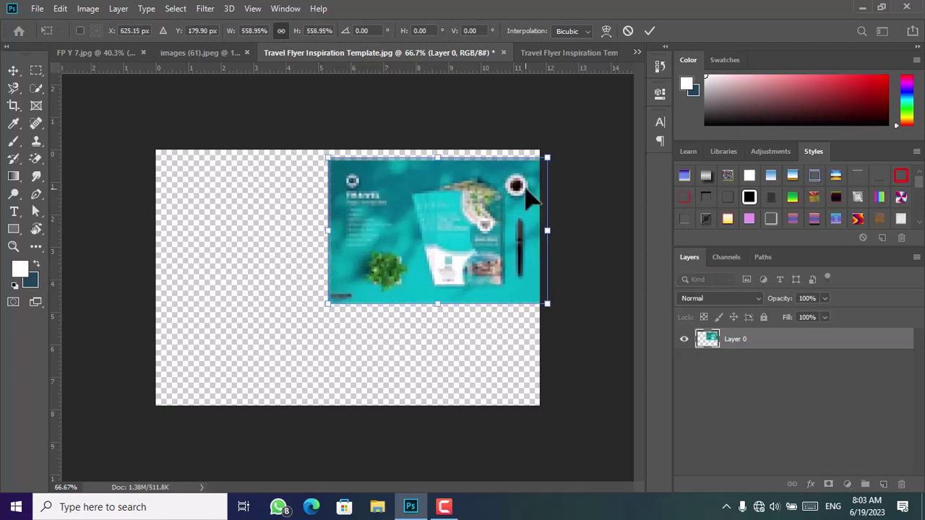
{"action": "left_click_drag", "start_coordinate": [504, 201], "coordinate": [355, 302]}
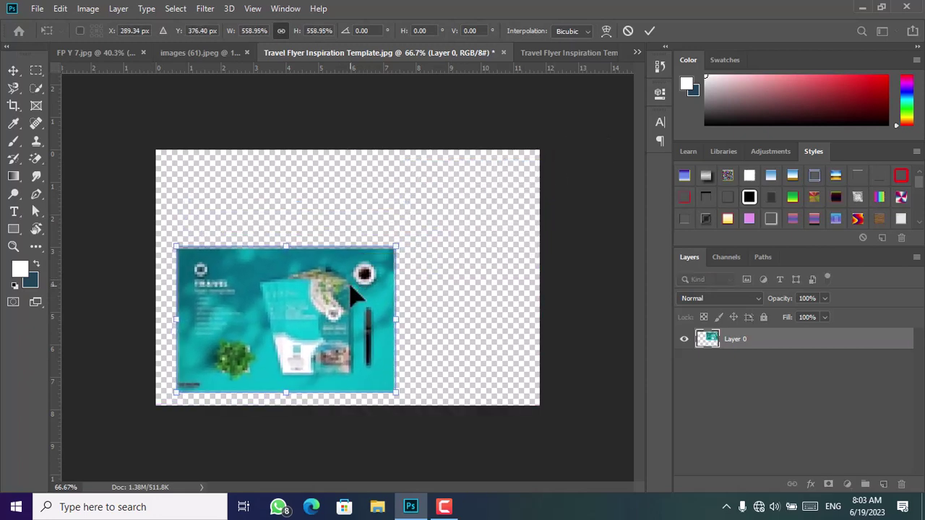
{"action": "mouse_move", "coordinate": [395, 244]}
{"action": "left_mouse_down"}
{"action": "mouse_move", "coordinate": [453, 211]}
{"action": "mouse_move", "coordinate": [480, 181]}
{"action": "left_mouse_up"}
{"action": "left_click_drag", "start_coordinate": [413, 258], "coordinate": [435, 249]}
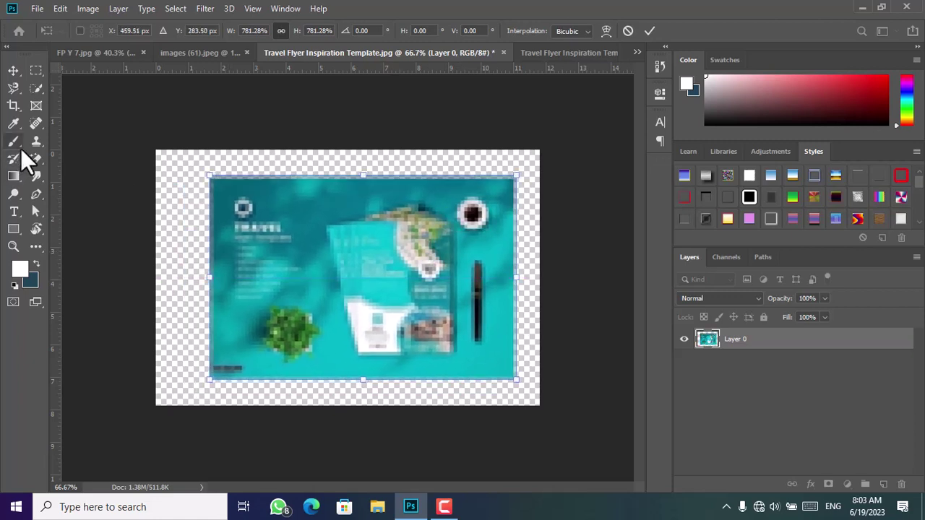
{"action": "left_click", "coordinate": [13, 70]}
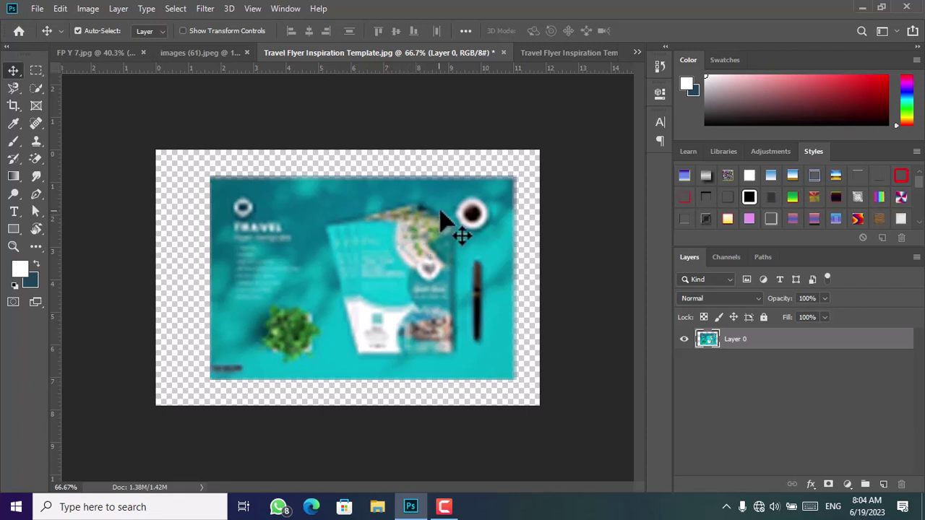
- In Travel Flyer Inspiration Template-1, shrink the flyer image to about 91% and commit
{"action": "left_click", "coordinate": [548, 52]}
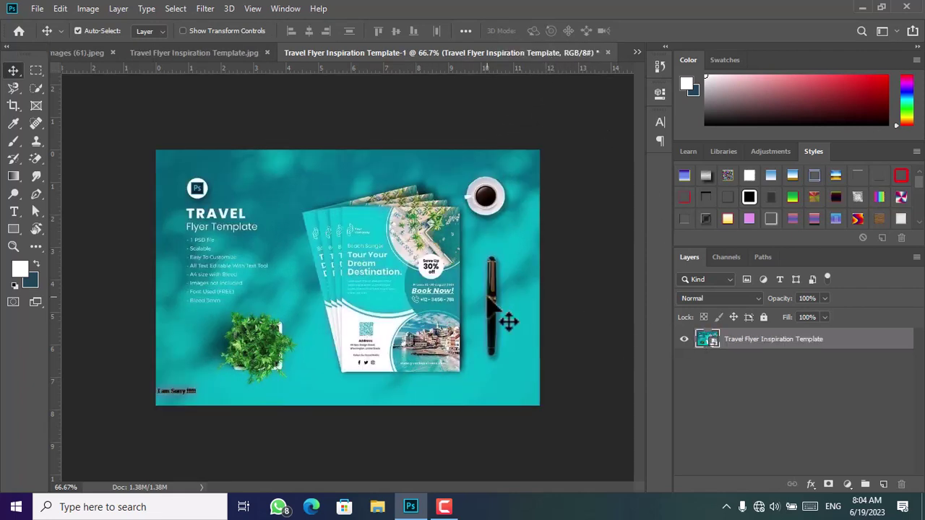
{"action": "key", "text": "ctrl"}
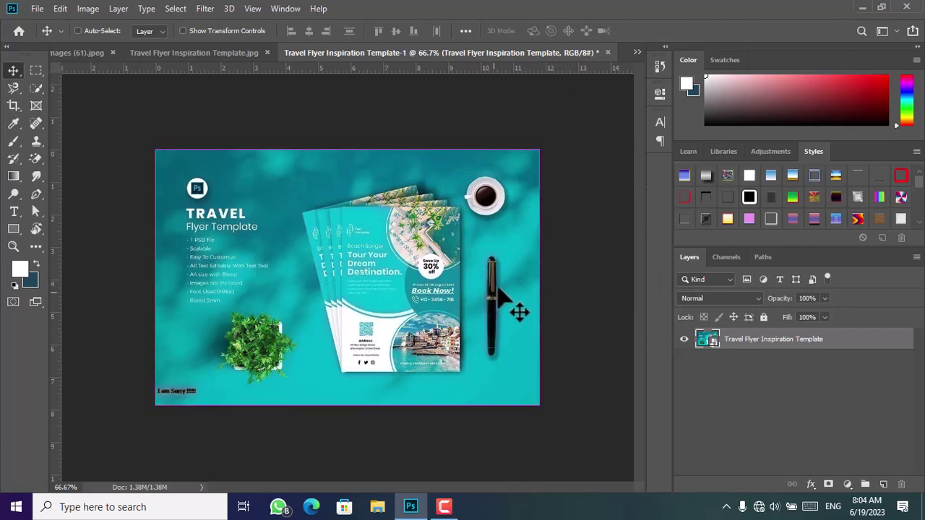
{"action": "key", "text": "ctrl+t"}
{"action": "mouse_move", "coordinate": [539, 150]}
{"action": "left_mouse_down"}
{"action": "mouse_move", "coordinate": [488, 189]}
{"action": "mouse_move", "coordinate": [605, 186]}
{"action": "mouse_move", "coordinate": [518, 202]}
{"action": "left_mouse_up"}
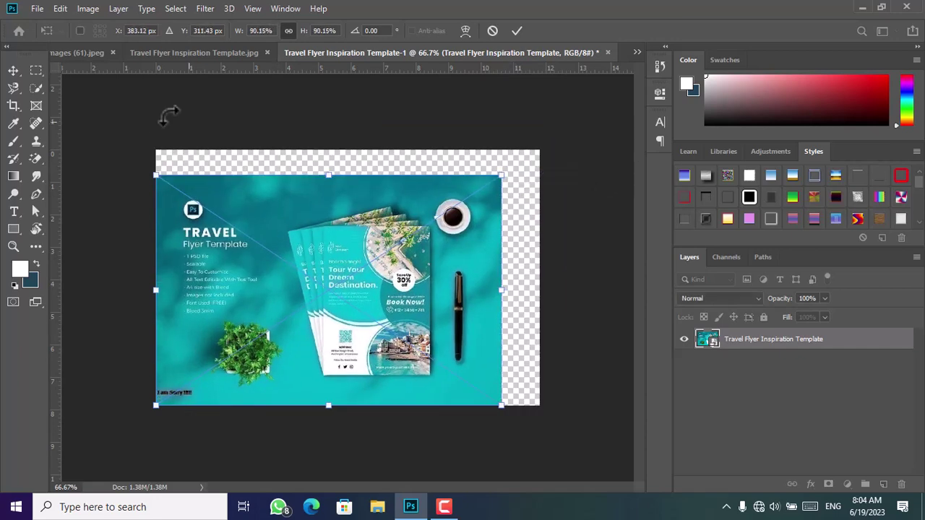
{"action": "double_click", "coordinate": [390, 278]}
- Rescale the flyer back to fill the canvas at 100.28% and commit
{"action": "key", "text": "ctrl"}
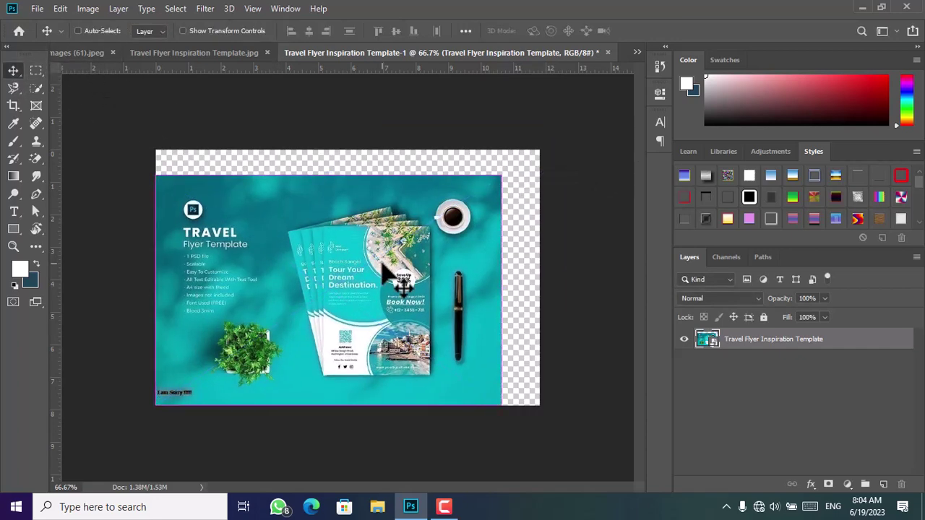
{"action": "key", "text": "ctrl+t"}
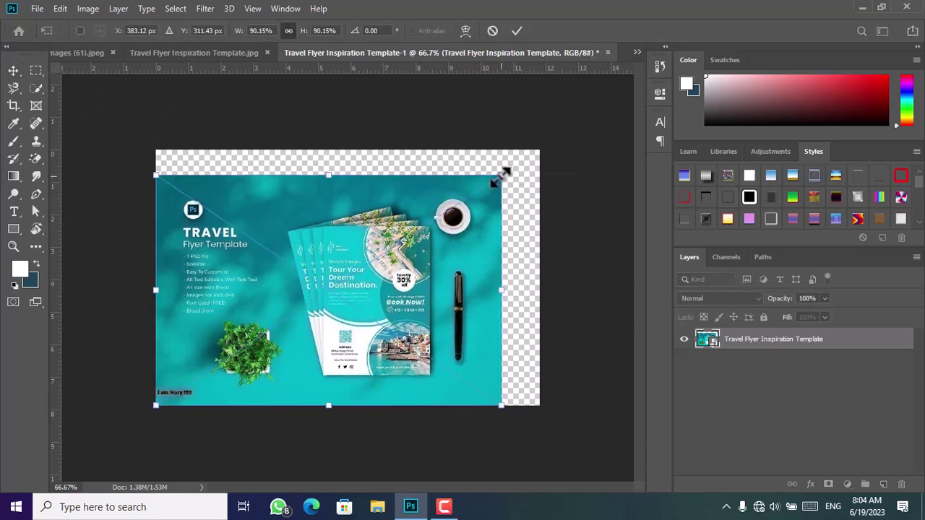
{"action": "mouse_move", "coordinate": [502, 173]}
{"action": "left_mouse_down"}
{"action": "mouse_move", "coordinate": [186, 370]}
{"action": "mouse_move", "coordinate": [613, 186]}
{"action": "mouse_move", "coordinate": [458, 268]}
{"action": "mouse_move", "coordinate": [554, 200]}
{"action": "mouse_move", "coordinate": [562, 187]}
{"action": "mouse_move", "coordinate": [554, 185]}
{"action": "left_mouse_up"}
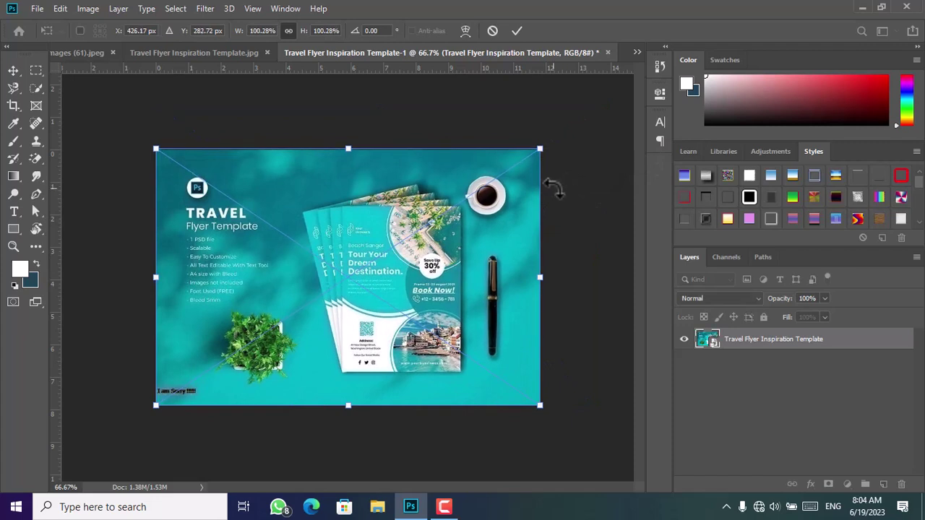
{"action": "left_click", "coordinate": [16, 70]}
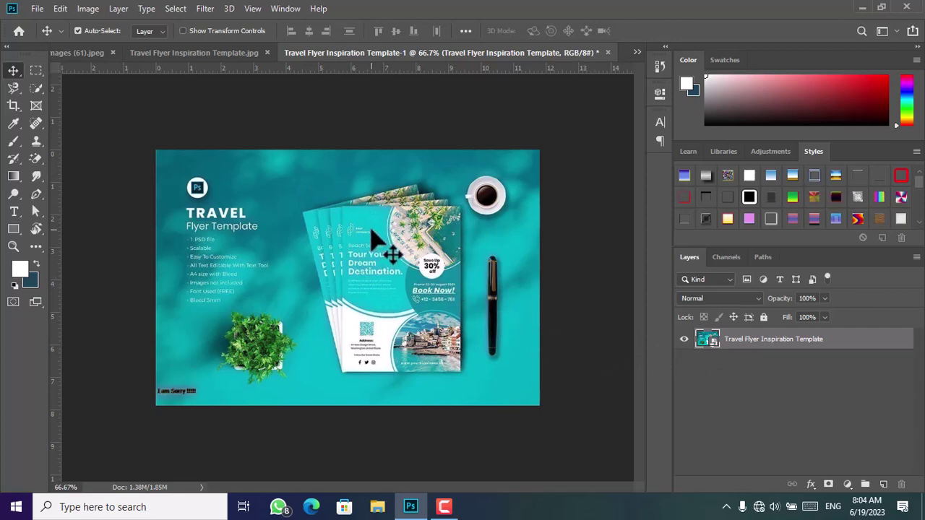
{"action": "left_click", "coordinate": [37, 8]}
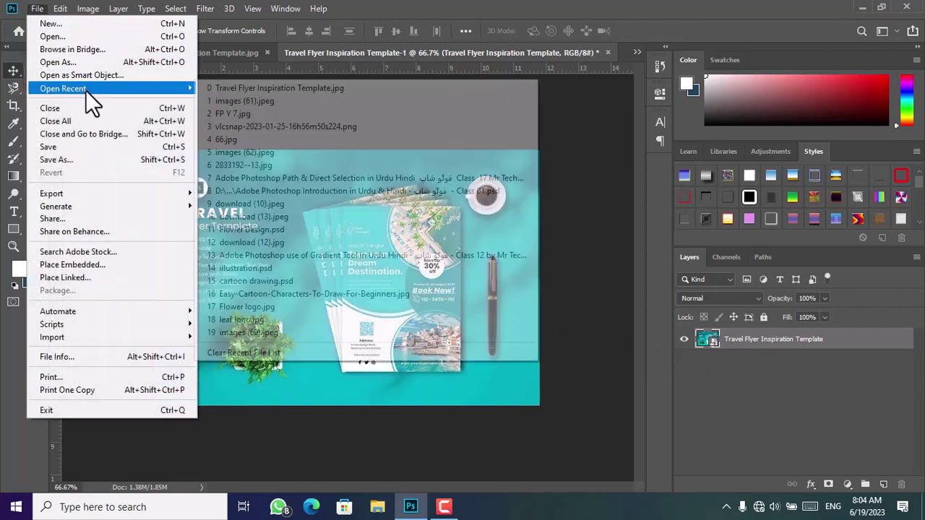
{"action": "mouse_move", "coordinate": [63, 88]}
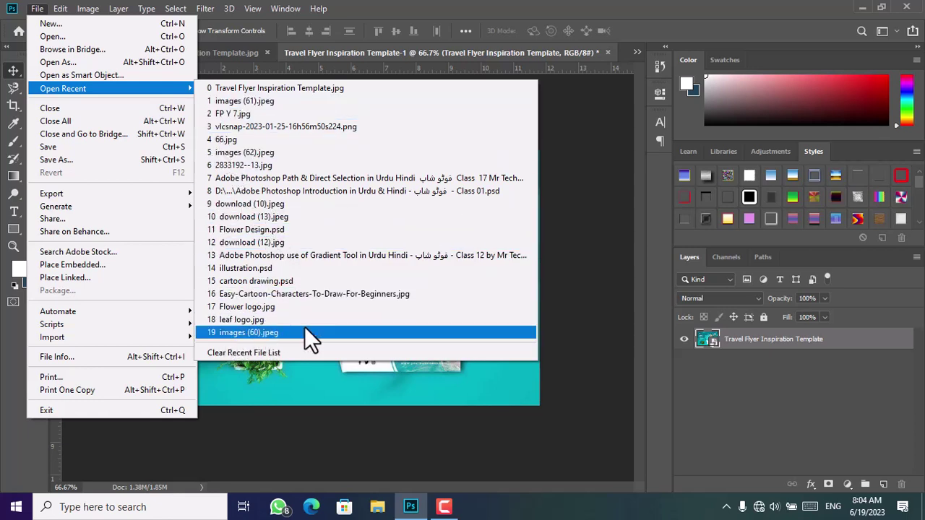
{"action": "left_click", "coordinate": [253, 184]}
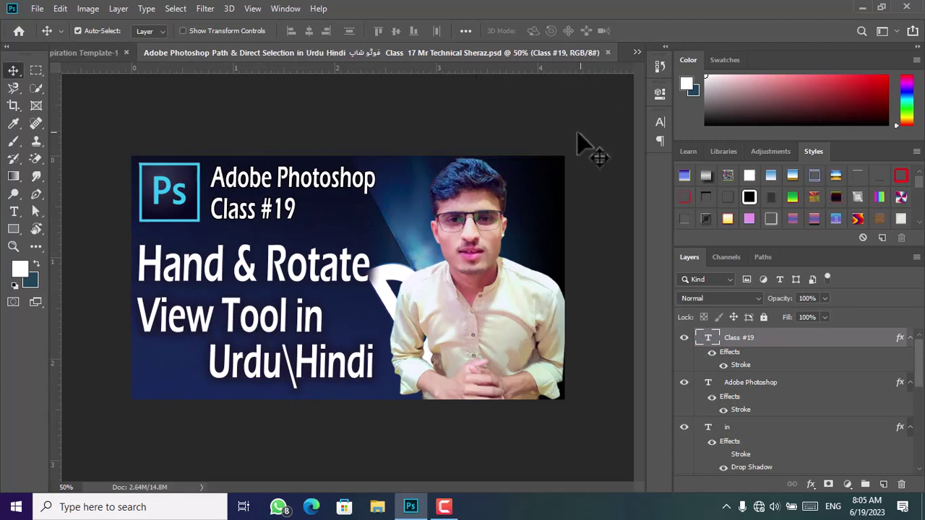
{"action": "left_click", "coordinate": [76, 53]}
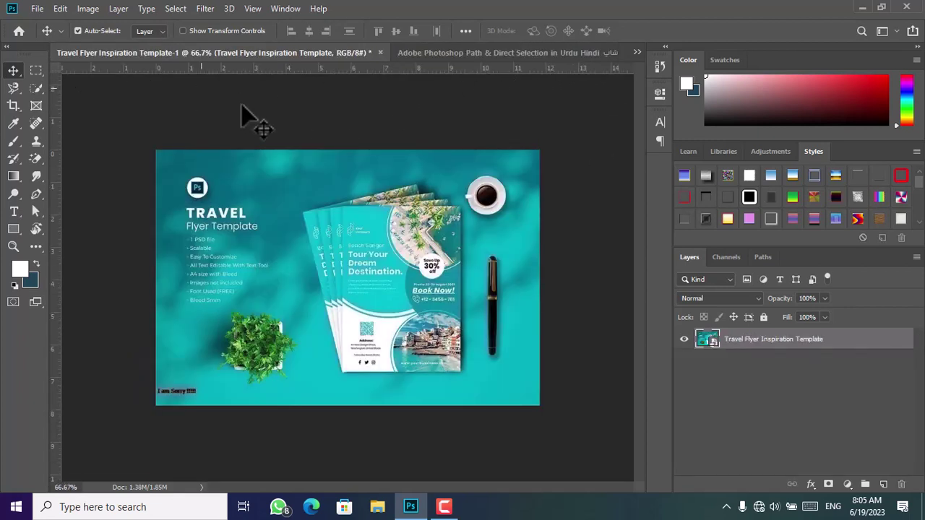
{"action": "left_click", "coordinate": [475, 58]}
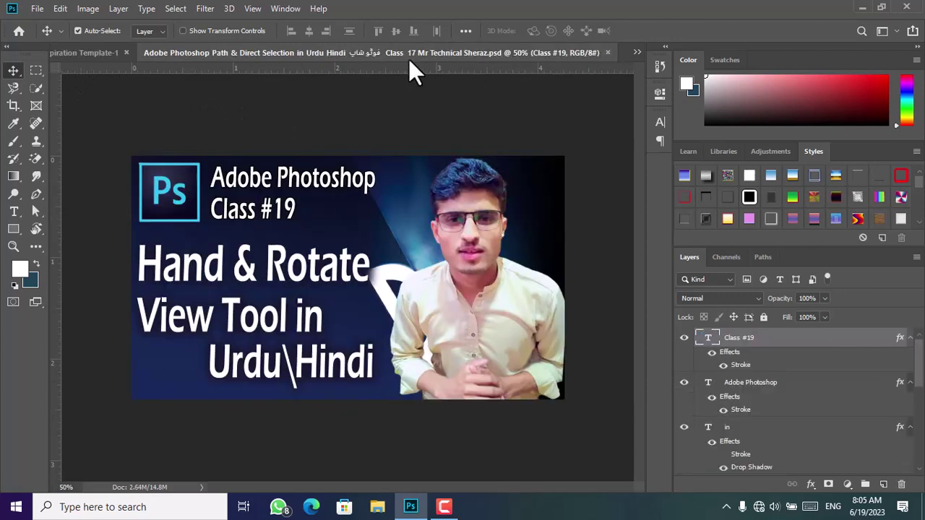
{"action": "left_click", "coordinate": [42, 8]}
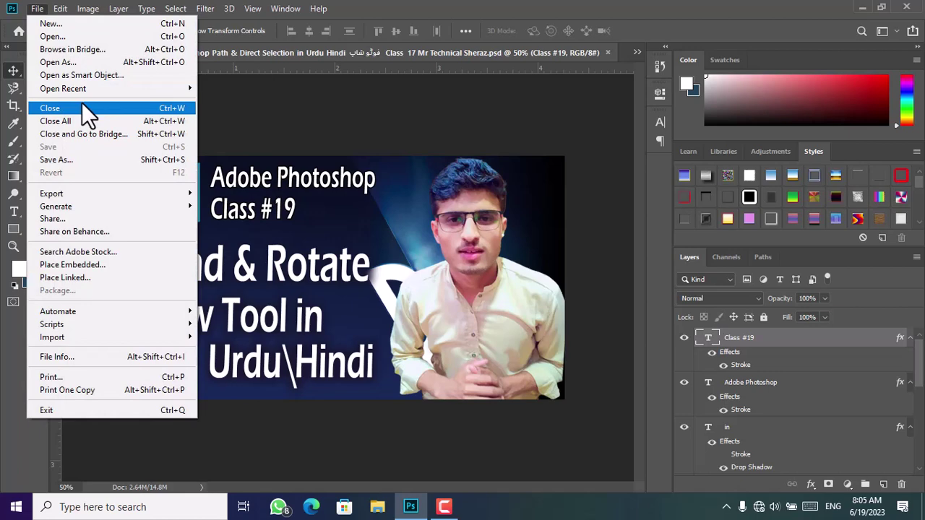
{"action": "left_click", "coordinate": [89, 113]}
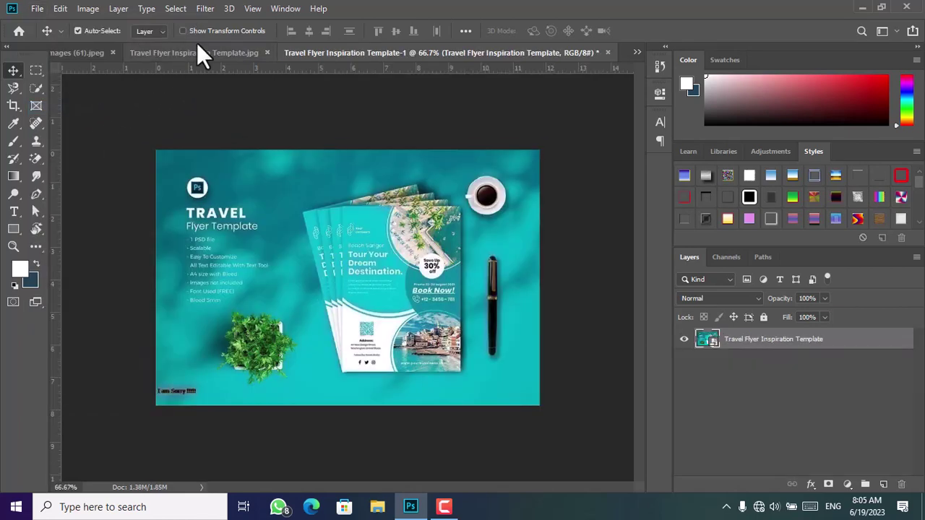
- Close the blurred Travel Flyer Inspiration Template.jpg document without saving it
{"action": "left_click", "coordinate": [198, 53]}
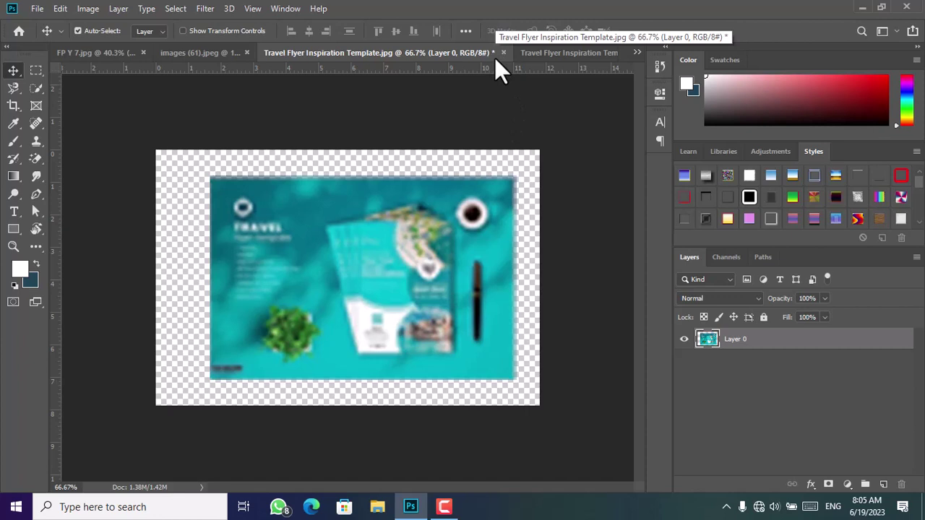
{"action": "key", "text": "ctrl+s"}
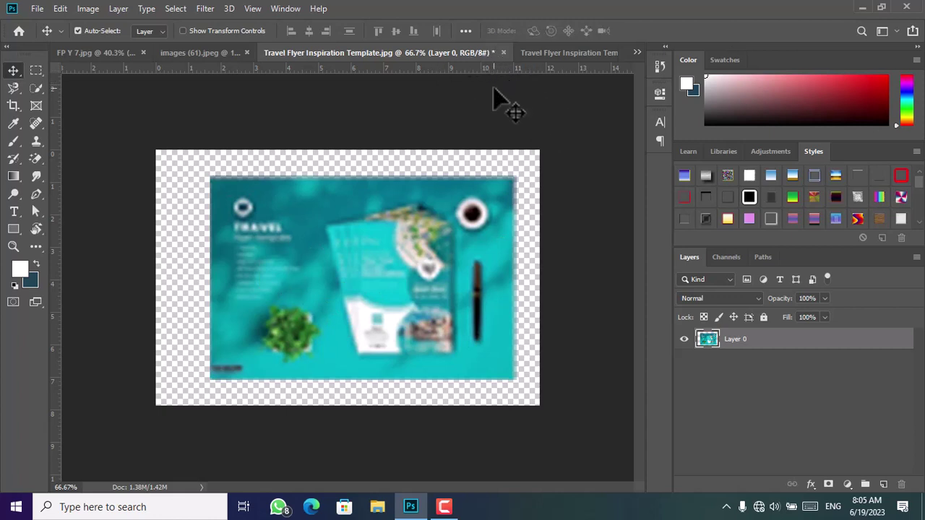
{"action": "left_click", "coordinate": [37, 9]}
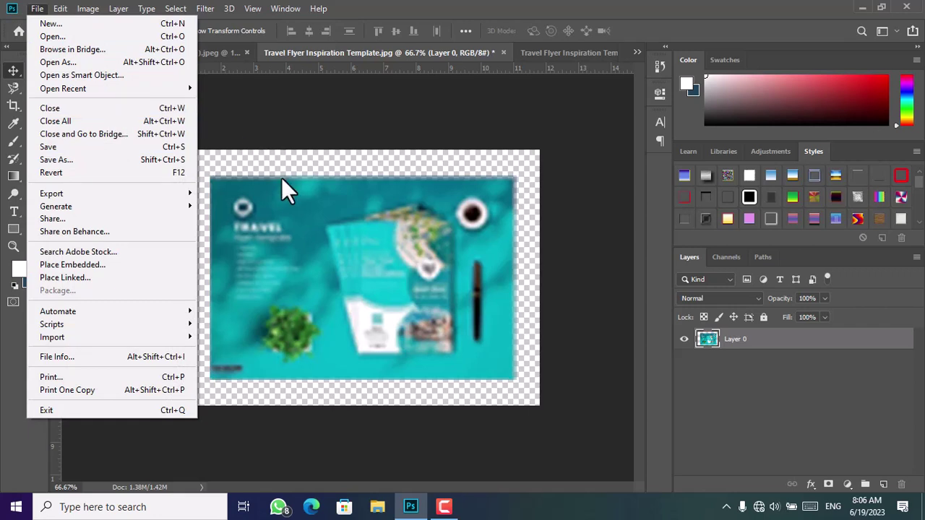
{"action": "left_click", "coordinate": [171, 109]}
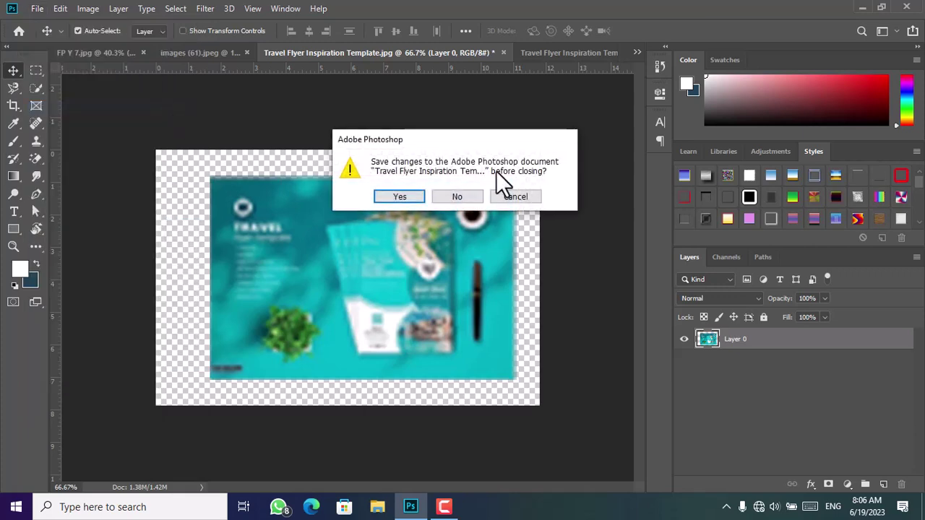
{"action": "left_click", "coordinate": [457, 200]}
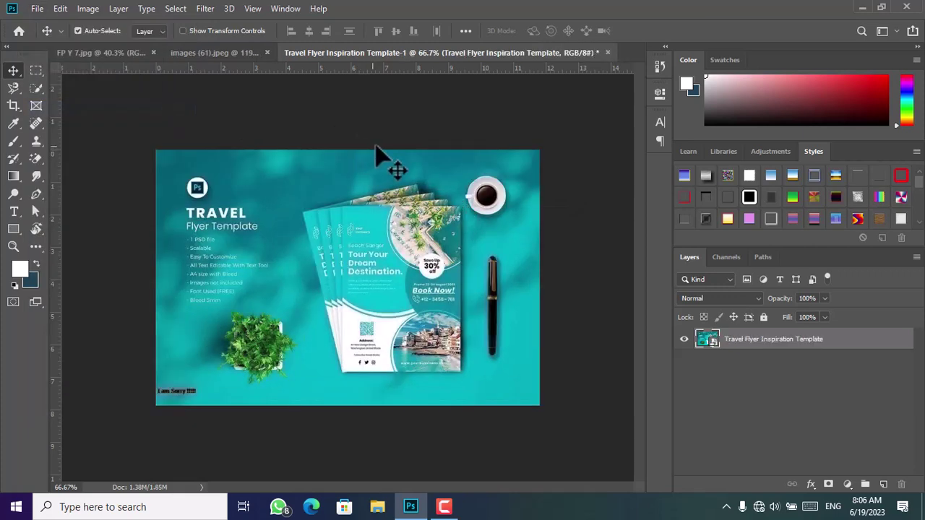
- Close all open documents, discarding Template-1's unsaved changes
{"action": "left_click", "coordinate": [38, 9]}
{"action": "left_click", "coordinate": [80, 123]}
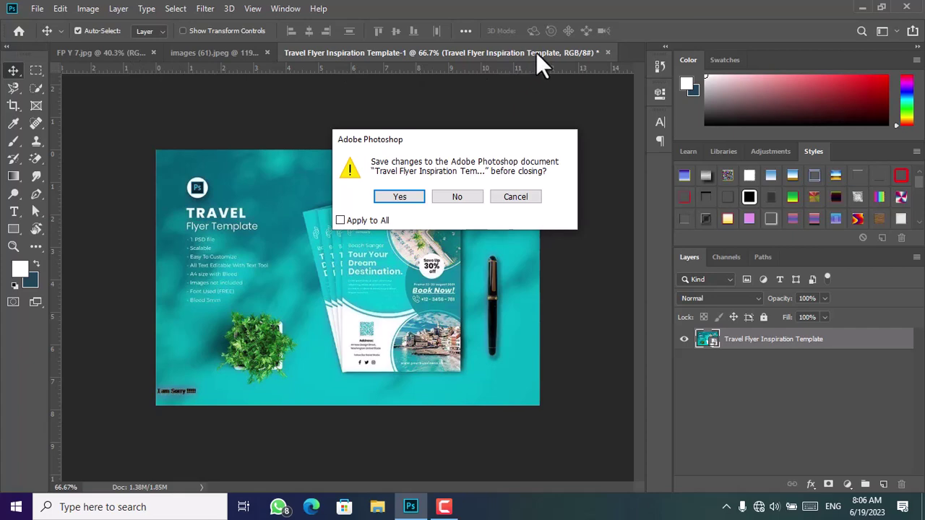
{"action": "left_click", "coordinate": [459, 198]}
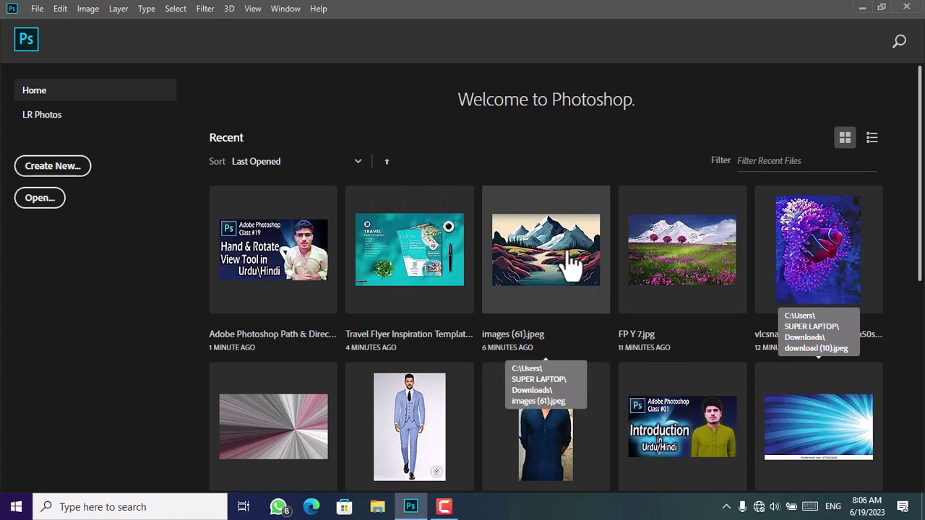
- Reopen Travel Flyer Inspiration Template.jpg from Recent files, dismissing the Creative Cloud no-connection window
{"action": "left_click", "coordinate": [533, 293]}
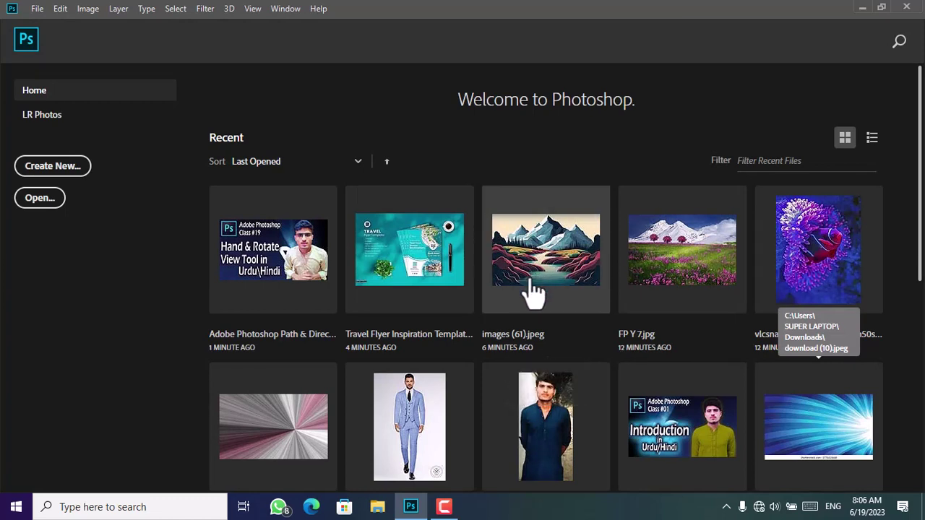
{"action": "left_click", "coordinate": [423, 264]}
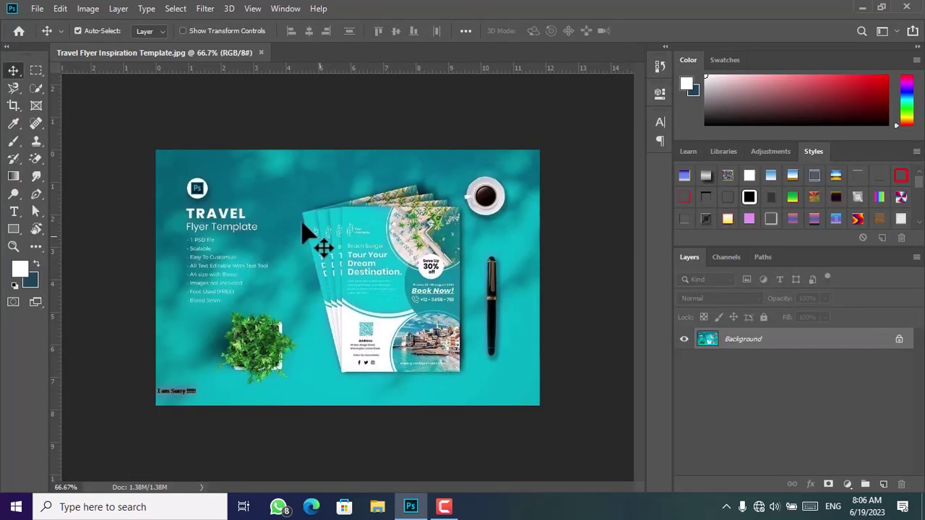
{"action": "left_click", "coordinate": [37, 9]}
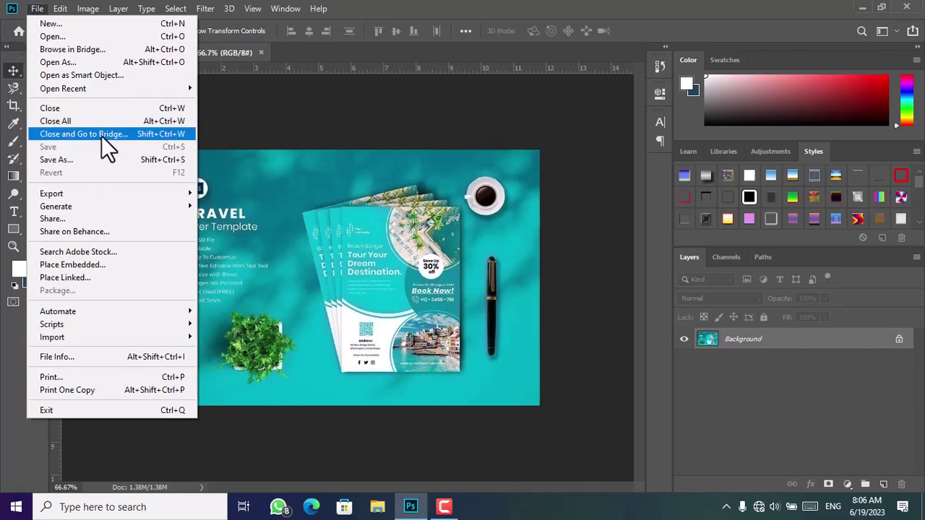
{"action": "left_click", "coordinate": [102, 135]}
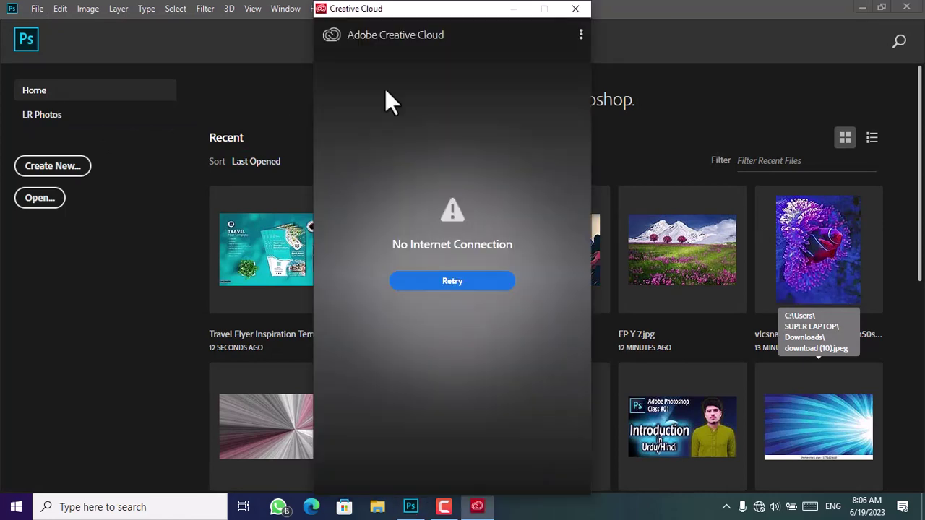
{"action": "left_click", "coordinate": [582, 9]}
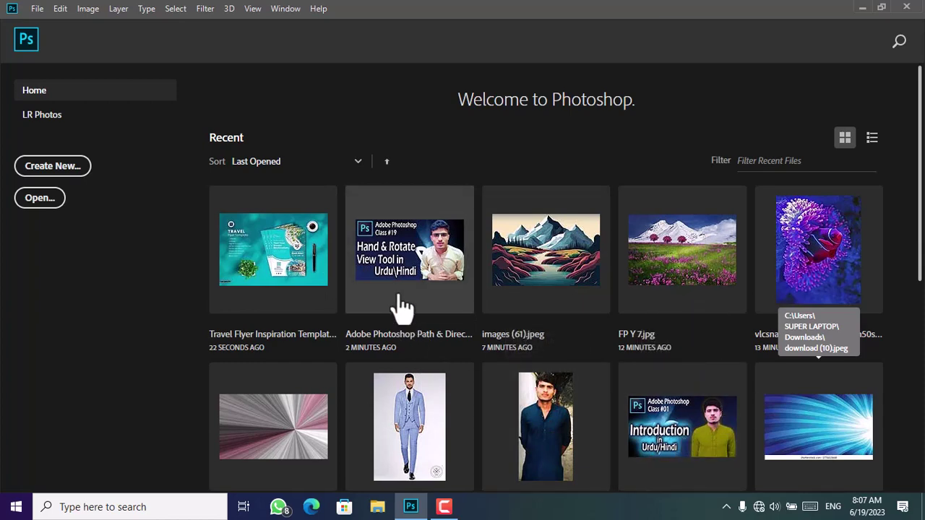
{"action": "left_click", "coordinate": [302, 264]}
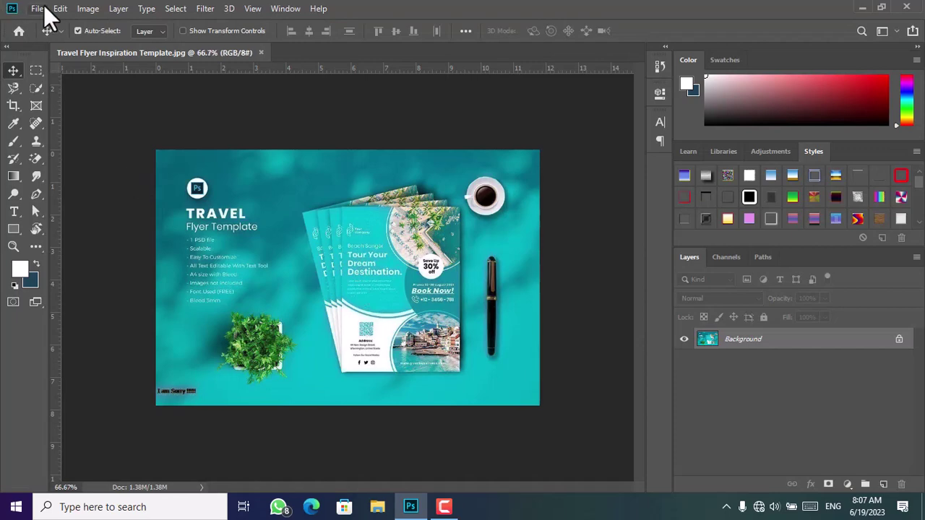
- Unlock the flyer's Background layer in the Layers panel so it becomes Layer 0
{"action": "left_click", "coordinate": [38, 8]}
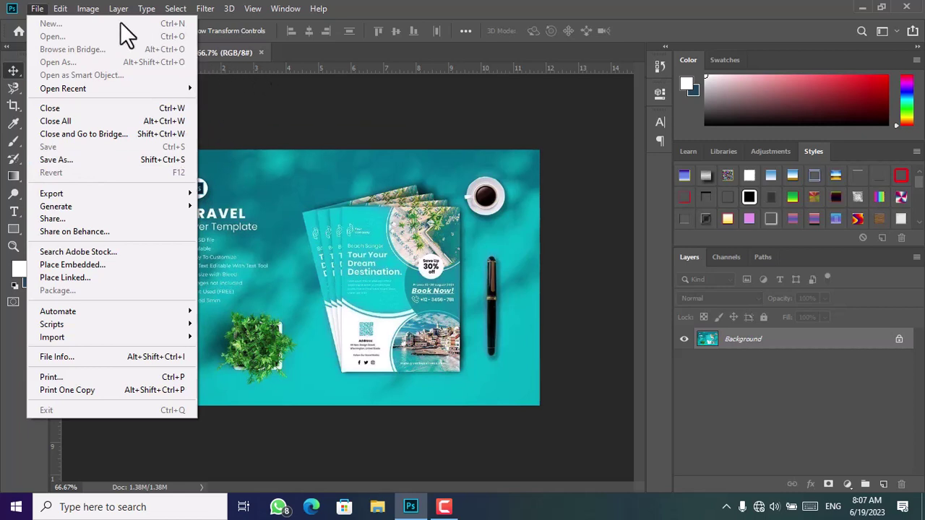
{"action": "left_click", "coordinate": [181, 54]}
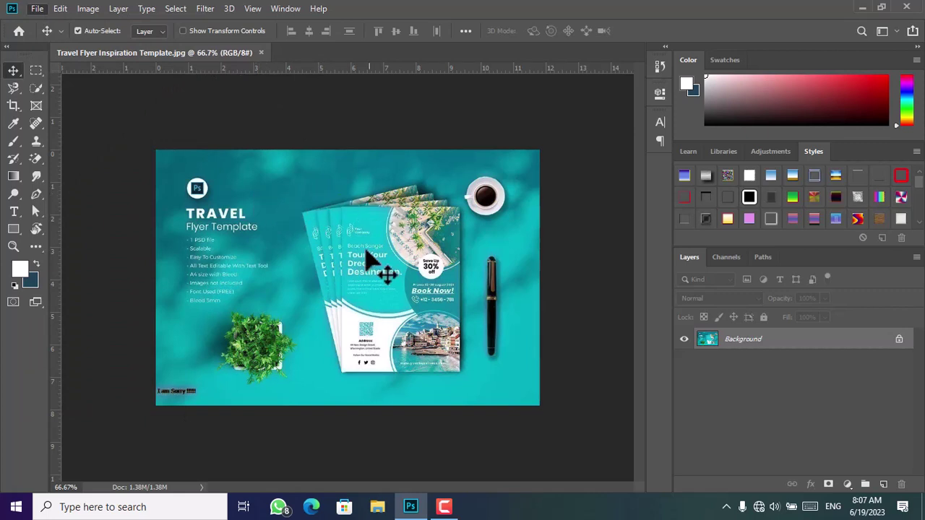
{"action": "left_click", "coordinate": [900, 340]}
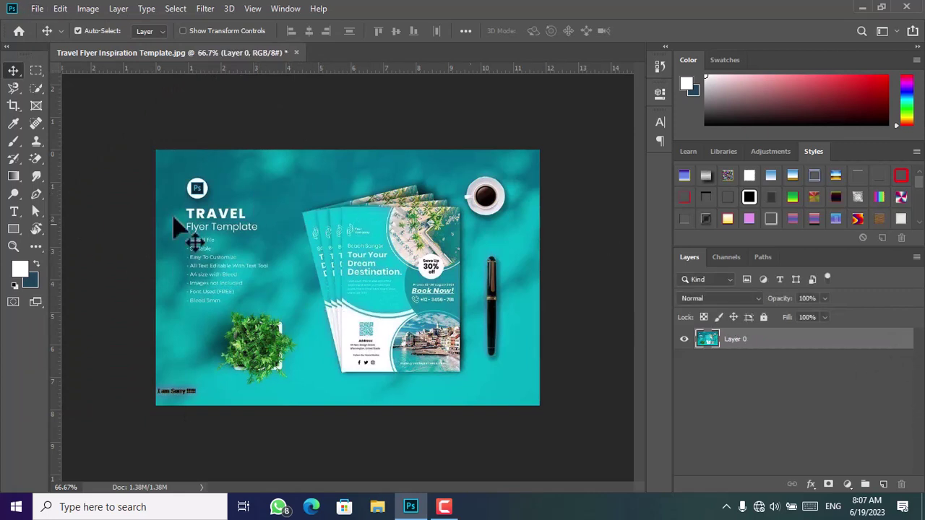
- Add a white 60 pt 'Travel' text layer near the flyer's top and nudge it right
{"action": "left_click", "coordinate": [13, 211]}
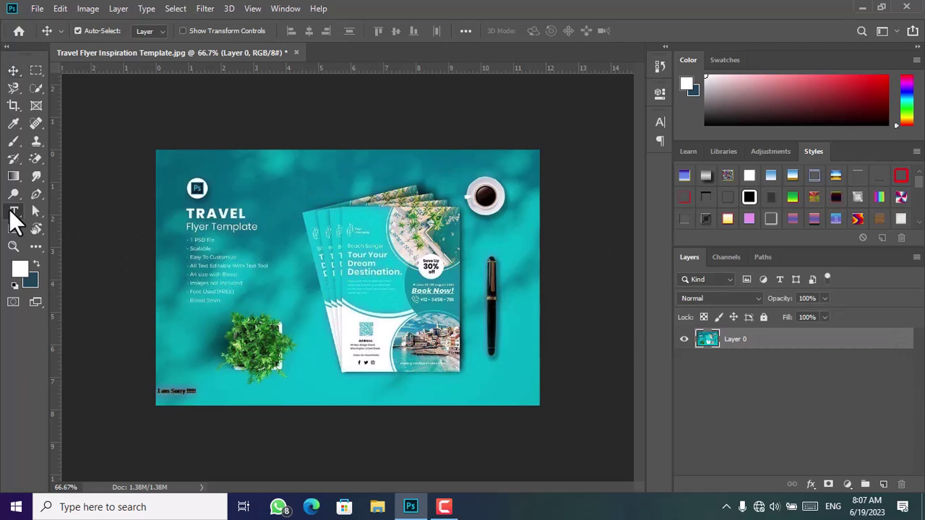
{"action": "left_click", "coordinate": [223, 182]}
{"action": "type", "text": "Travel"}
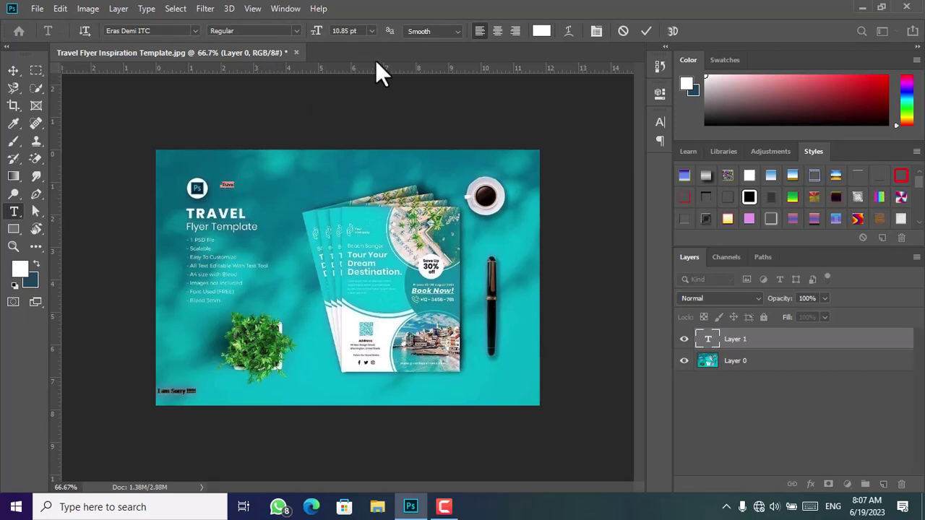
{"action": "left_click", "coordinate": [369, 31]}
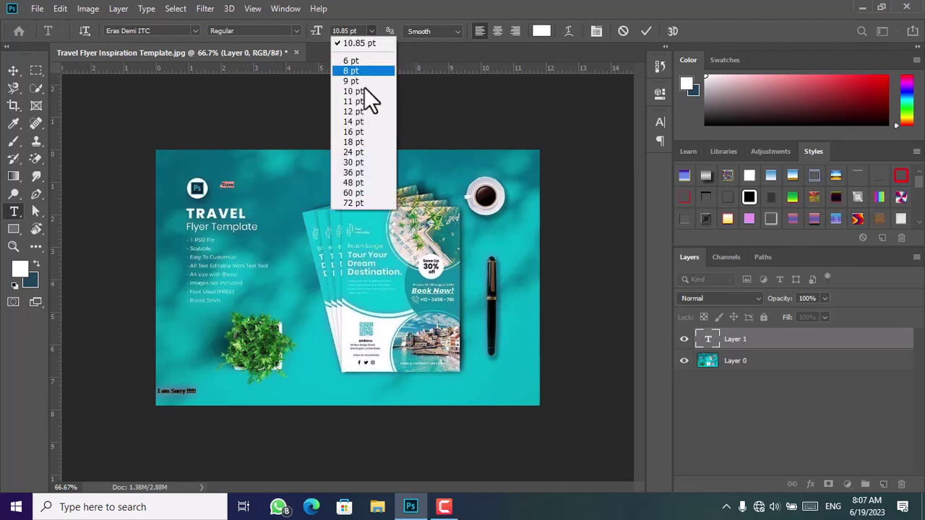
{"action": "left_click", "coordinate": [363, 181]}
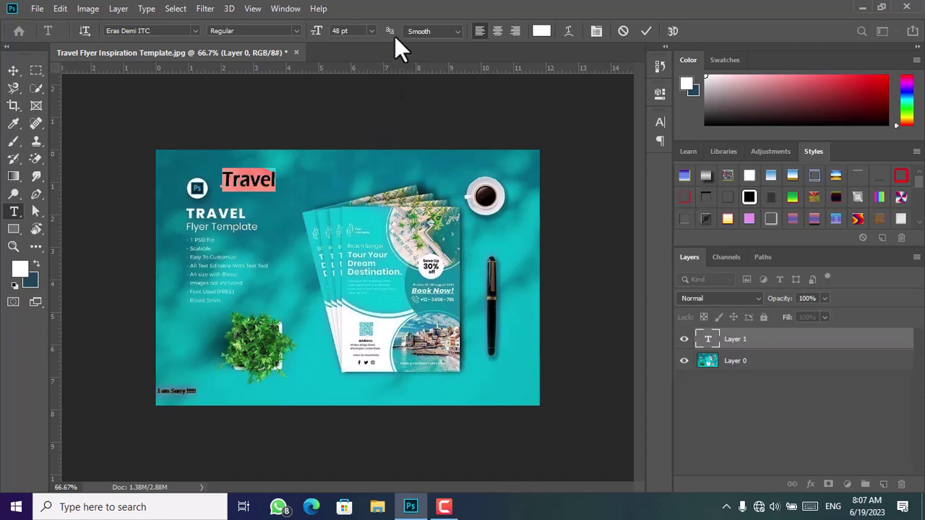
{"action": "left_click", "coordinate": [372, 31]}
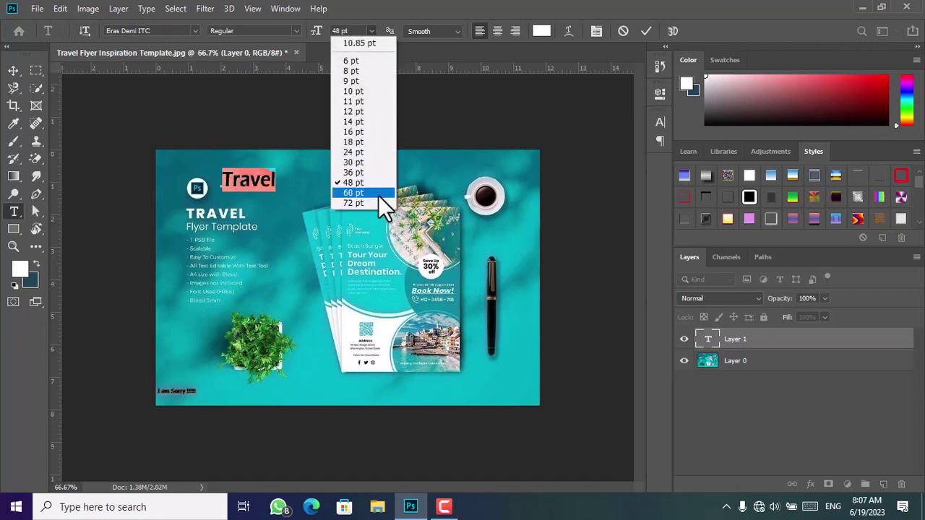
{"action": "left_click", "coordinate": [378, 195]}
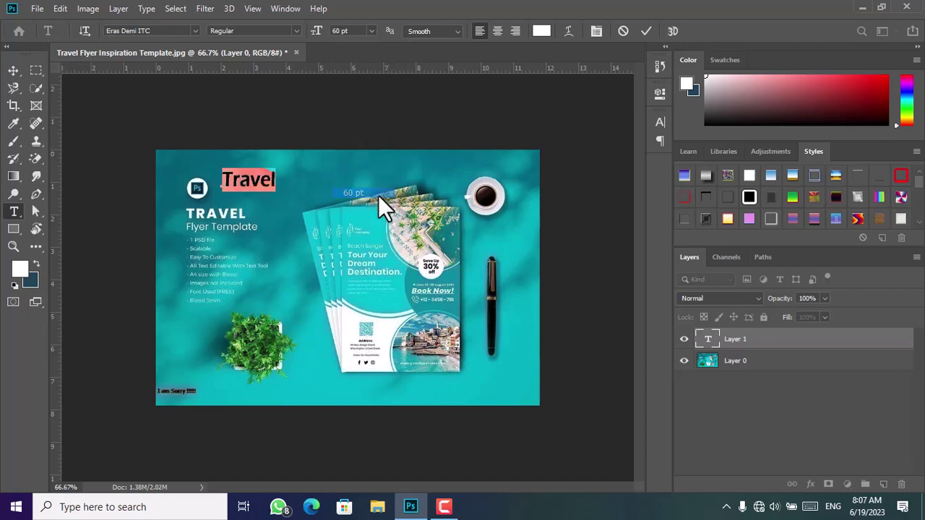
{"action": "left_click", "coordinate": [16, 71]}
{"action": "left_click_drag", "start_coordinate": [279, 180], "coordinate": [302, 182]}
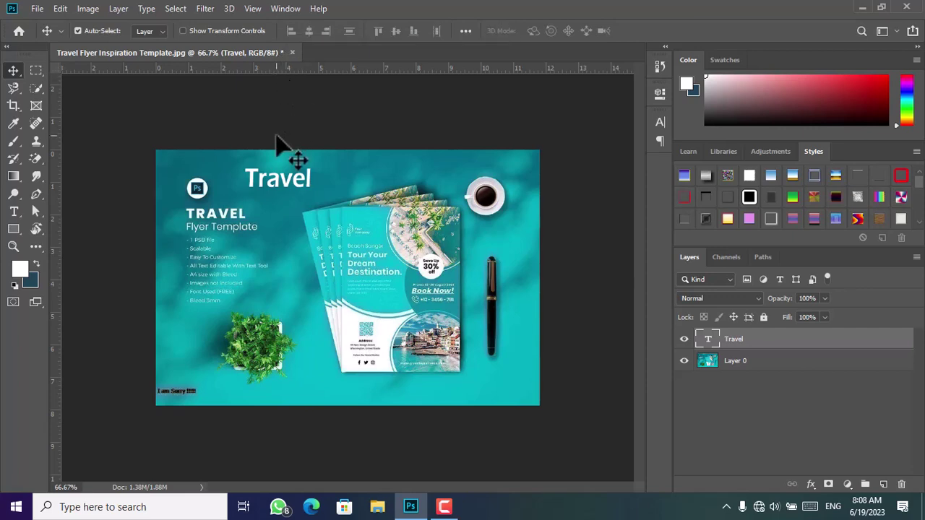
- Bring up the File menu to reach the save commands
{"action": "left_click", "coordinate": [37, 8]}
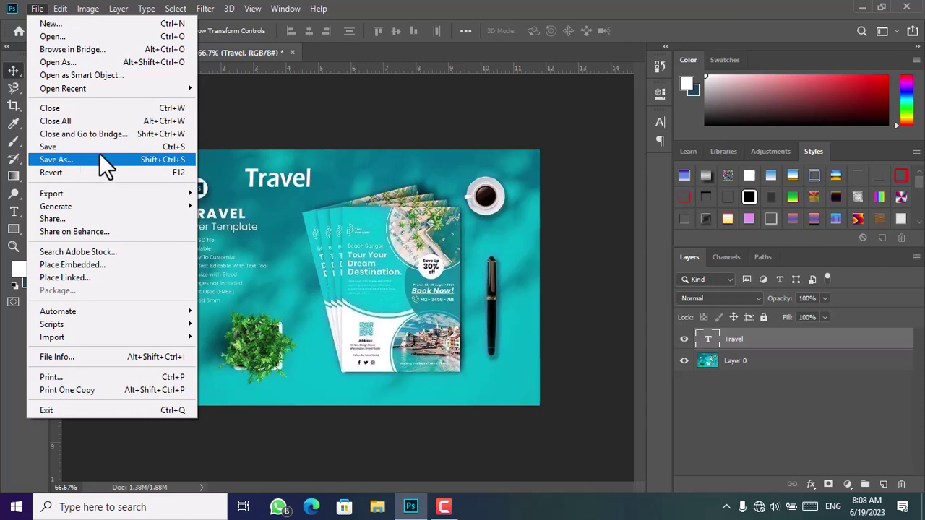
- Save the flyer as Travel Flyer Inspiration Template.psd in Photoshop format on the Desktop
{"action": "left_click", "coordinate": [95, 146]}
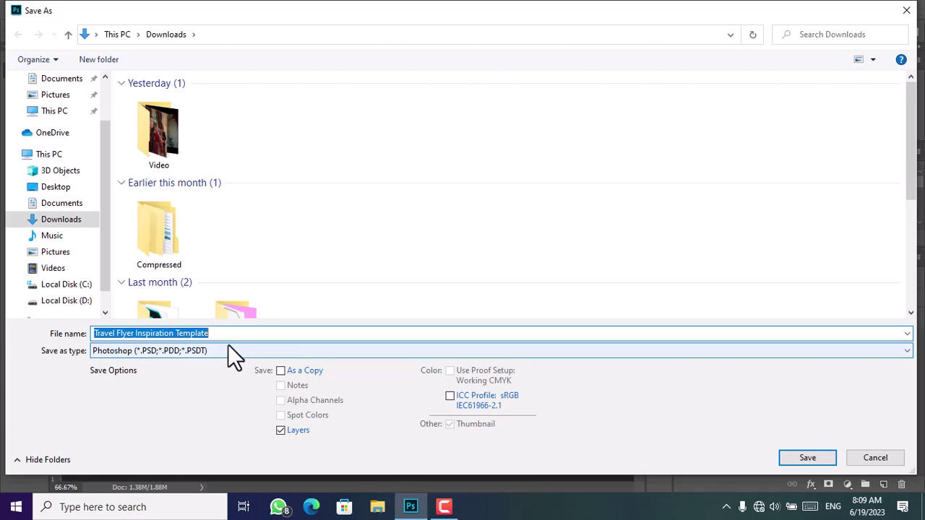
{"action": "mouse_move", "coordinate": [58, 217]}
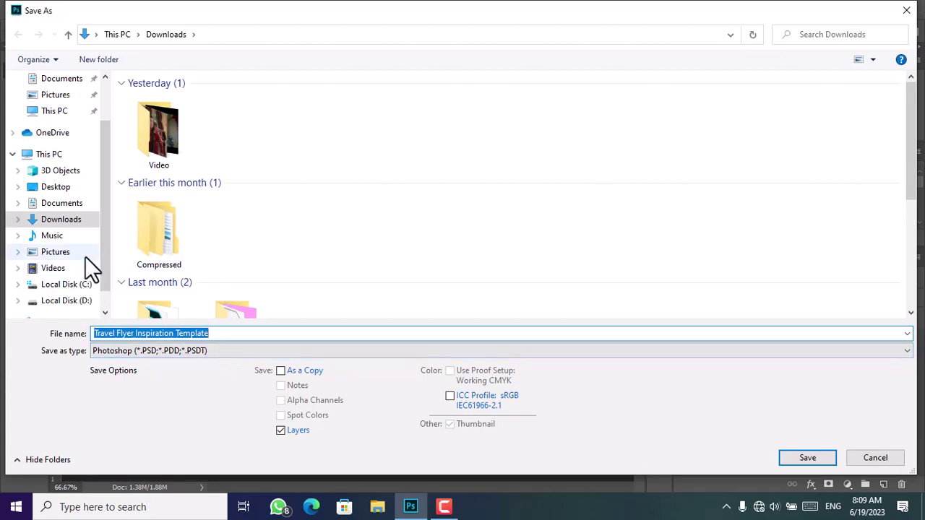
{"action": "left_click", "coordinate": [73, 185]}
{"action": "left_click_drag", "start_coordinate": [219, 335], "coordinate": [94, 334]}
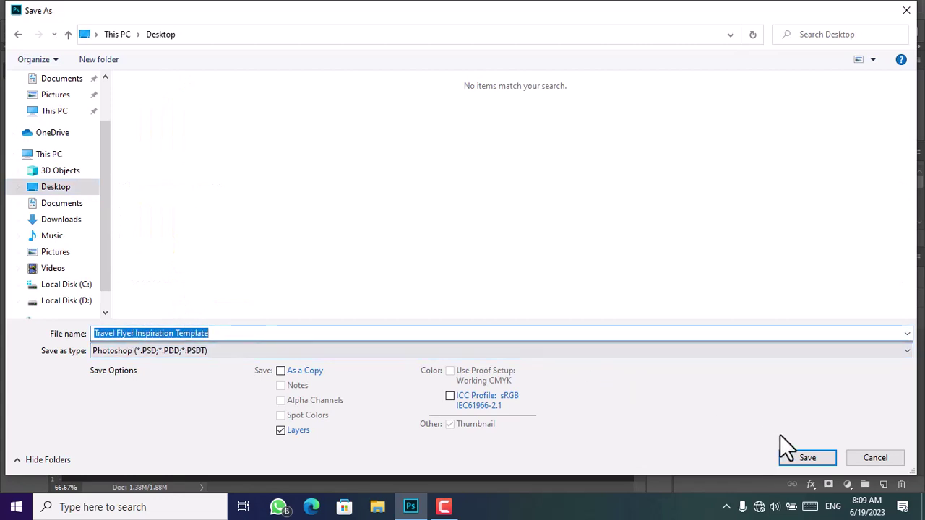
{"action": "left_click", "coordinate": [816, 459]}
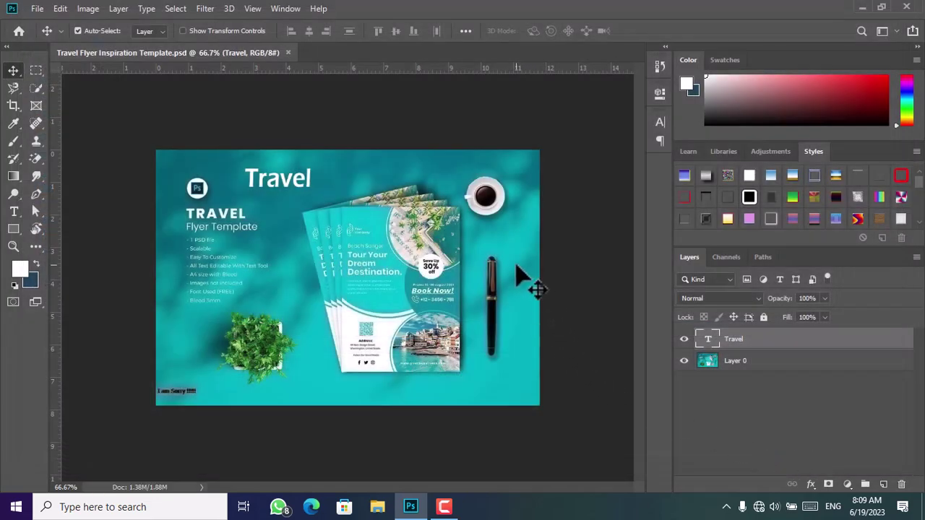
{"action": "left_click", "coordinate": [39, 1]}
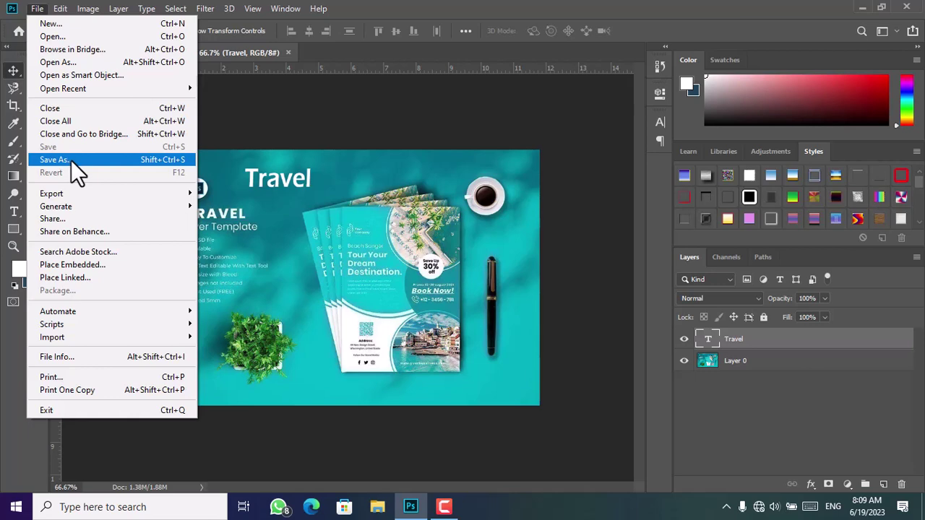
- Save a Quality 12 JPEG copy named Travel Flyer Inspiration Template 01 to the Desktop
{"action": "left_click", "coordinate": [71, 160]}
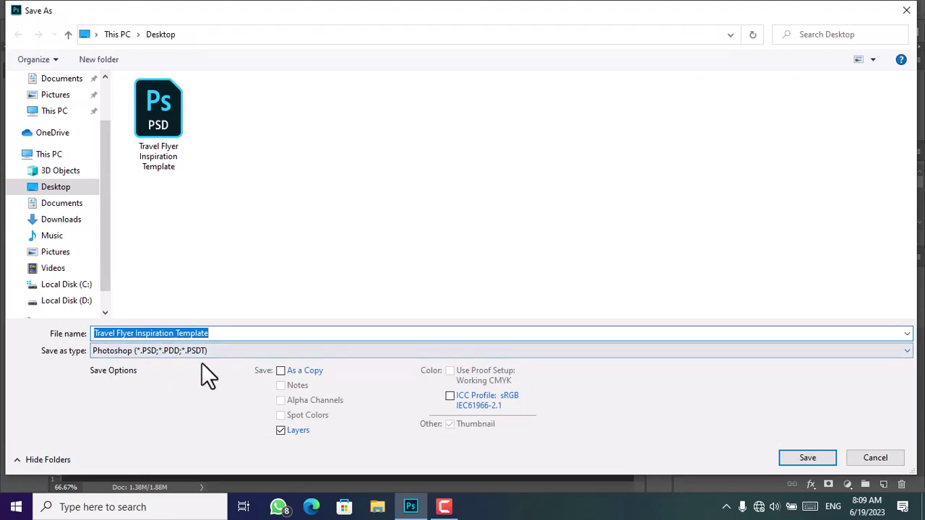
{"action": "left_click", "coordinate": [252, 353]}
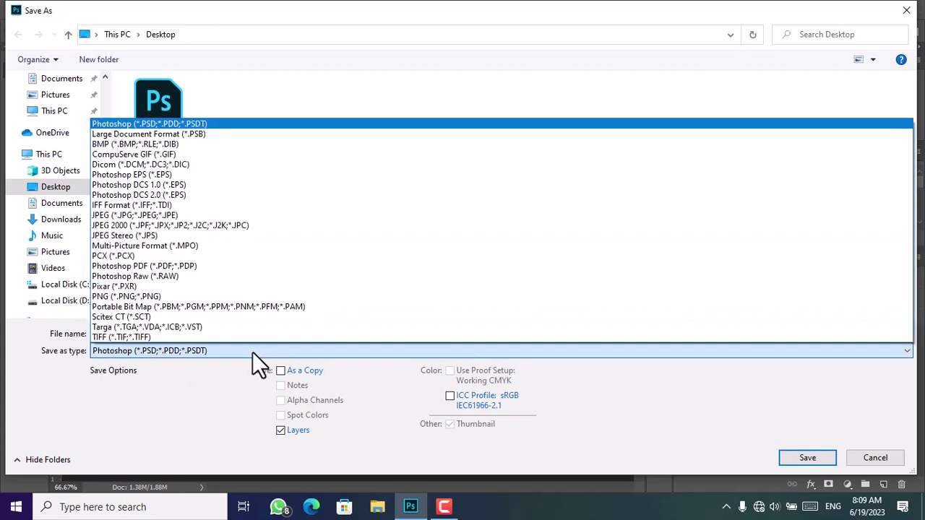
{"action": "left_click", "coordinate": [159, 215]}
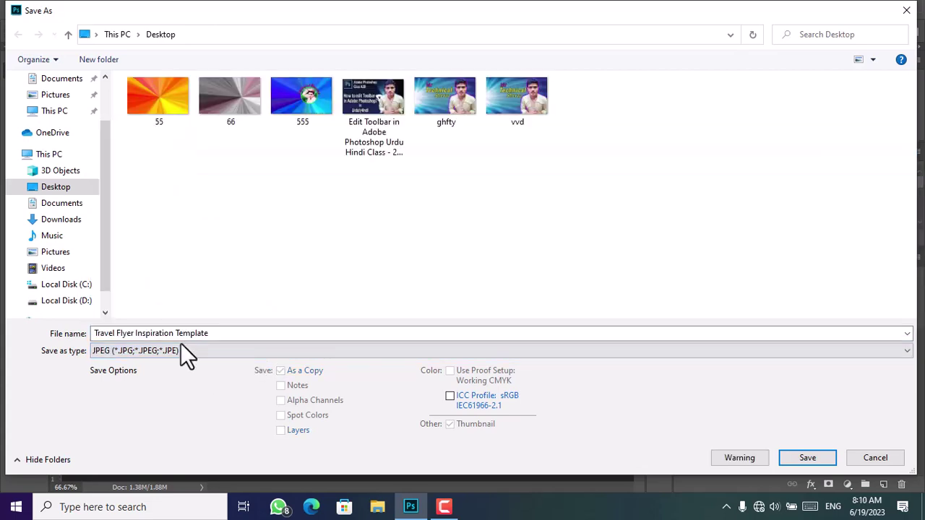
{"action": "left_click_drag", "start_coordinate": [213, 335], "coordinate": [56, 352]}
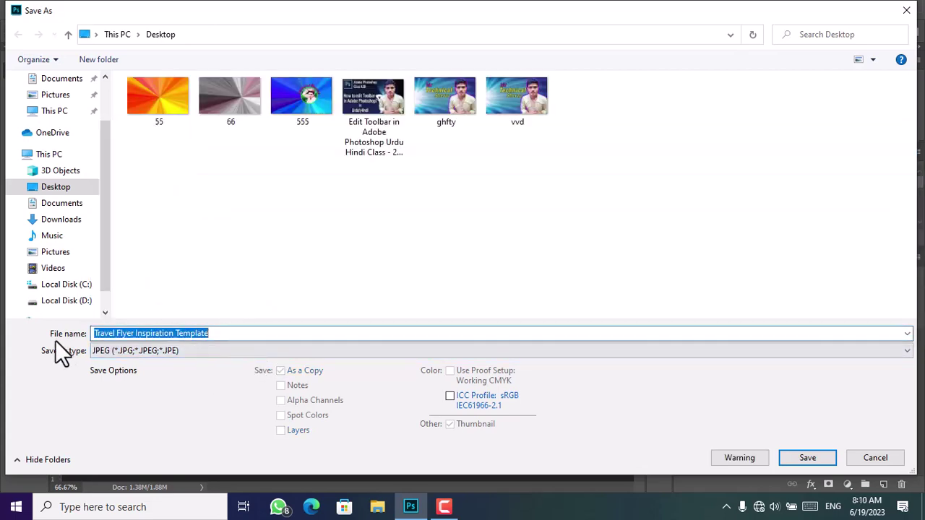
{"action": "left_click", "coordinate": [228, 334]}
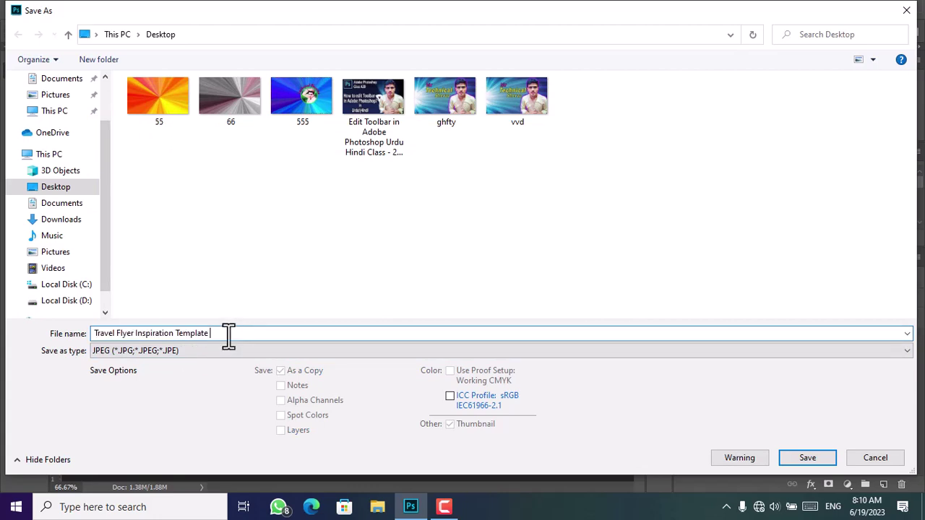
{"action": "type", "text": "01"}
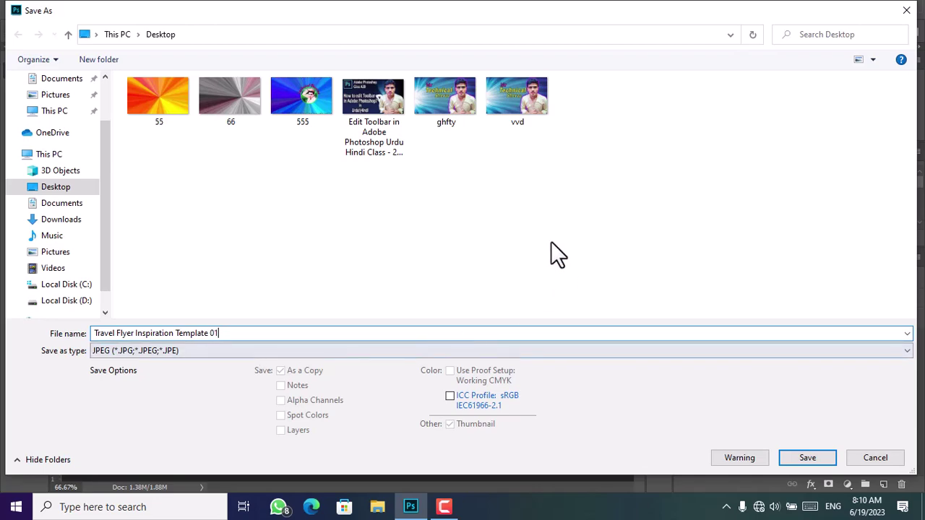
{"action": "left_click", "coordinate": [812, 463]}
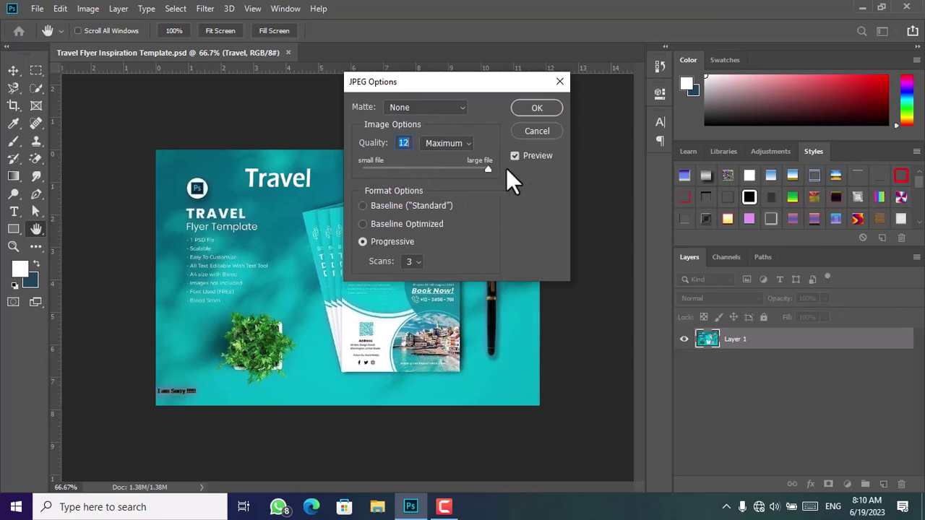
{"action": "left_click", "coordinate": [538, 108]}
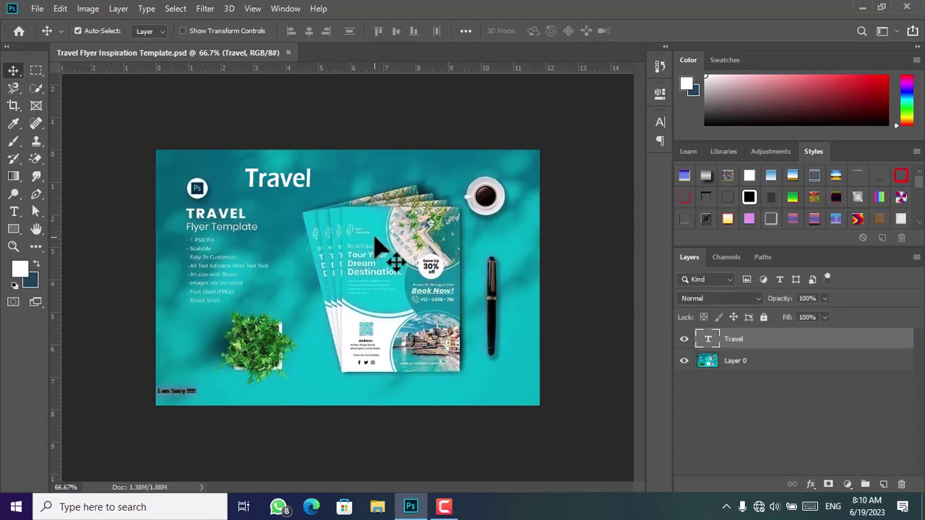
{"action": "left_click", "coordinate": [37, 9]}
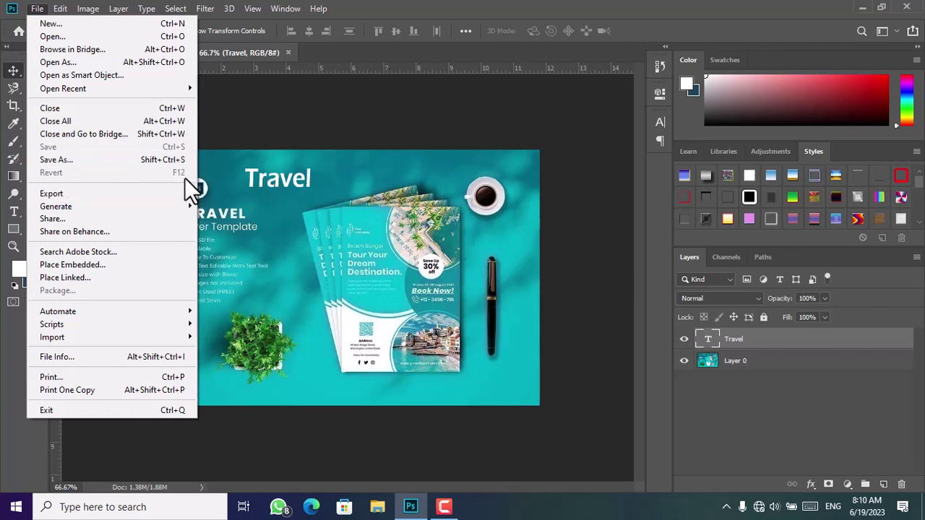
- Duplicate the Travel heading text layer with Ctrl+J
{"action": "left_click", "coordinate": [263, 146]}
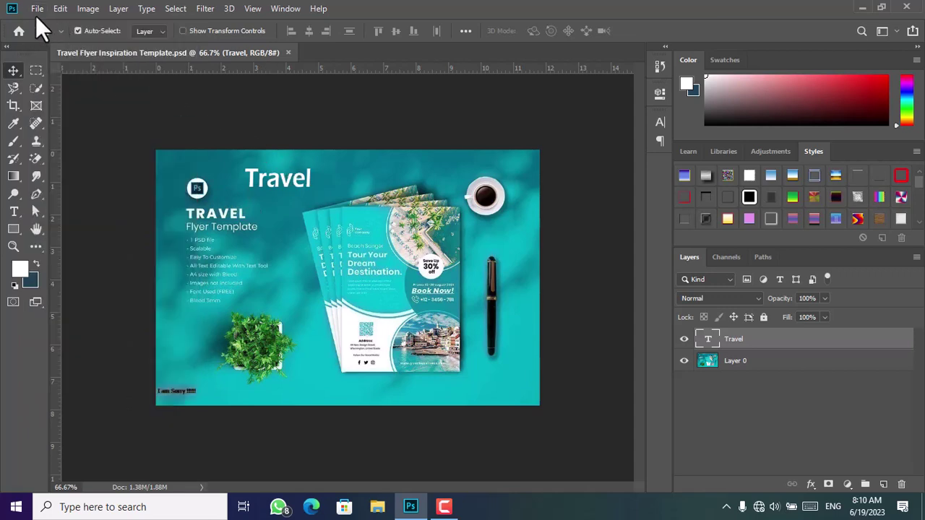
{"action": "left_click", "coordinate": [39, 14]}
{"action": "left_click", "coordinate": [286, 134]}
{"action": "double_click", "coordinate": [297, 187]}
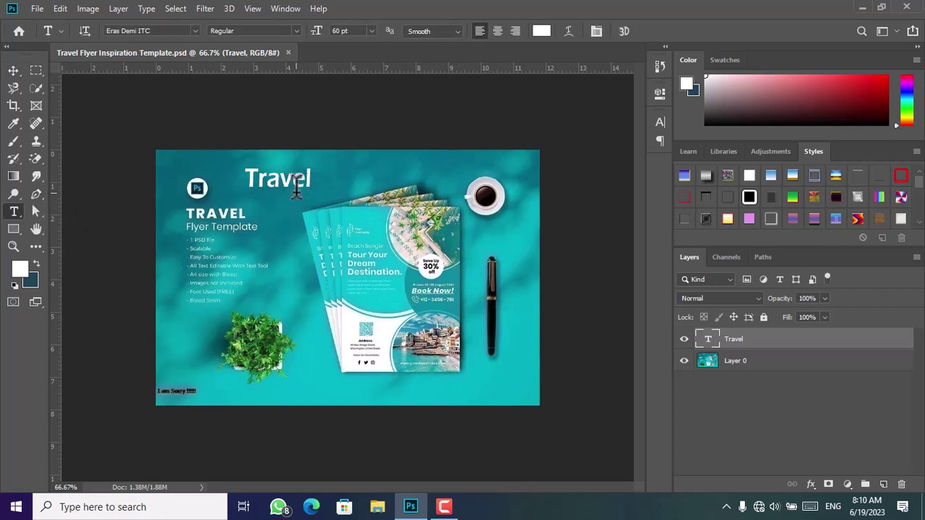
{"action": "key", "text": "Escape"}
{"action": "key", "text": "ctrl"}
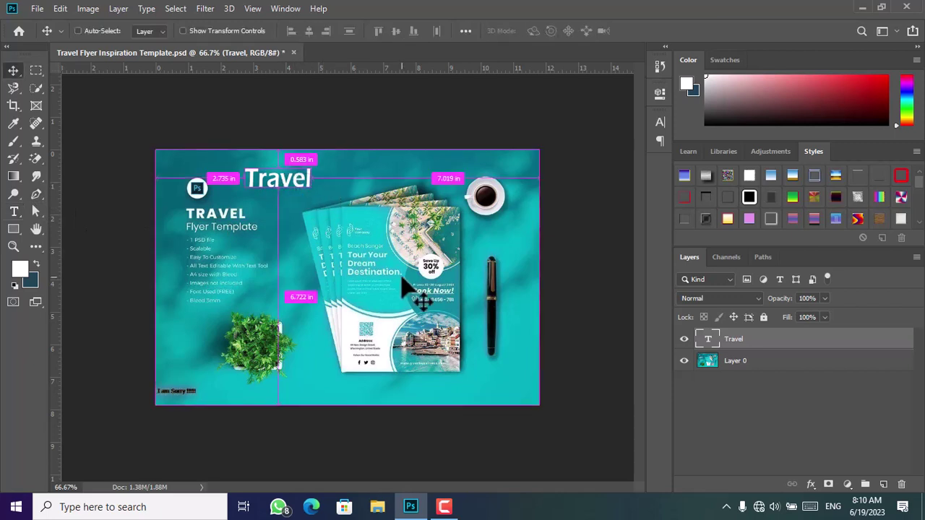
{"action": "key", "text": "ctrl+j"}
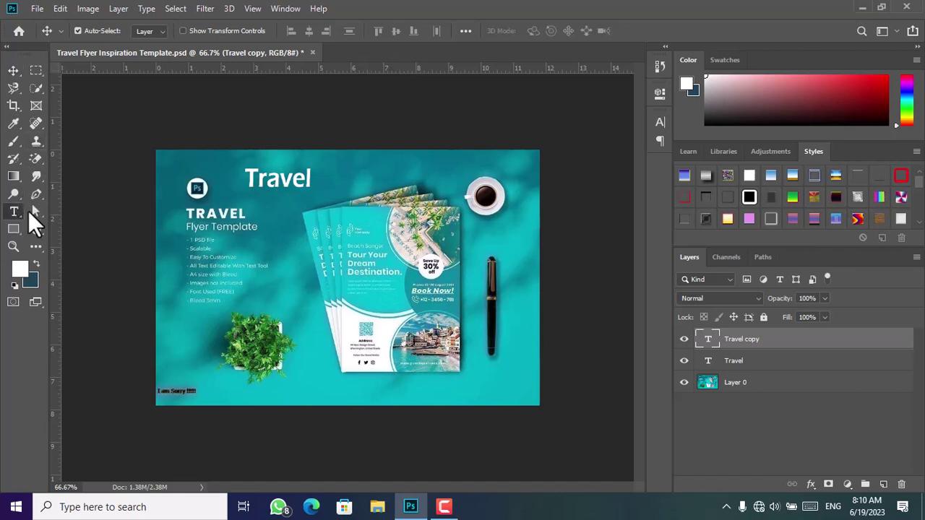
- Retype the copied heading as 'Flyer Template' and commit it
{"action": "left_click", "coordinate": [13, 211]}
{"action": "left_click", "coordinate": [281, 181]}
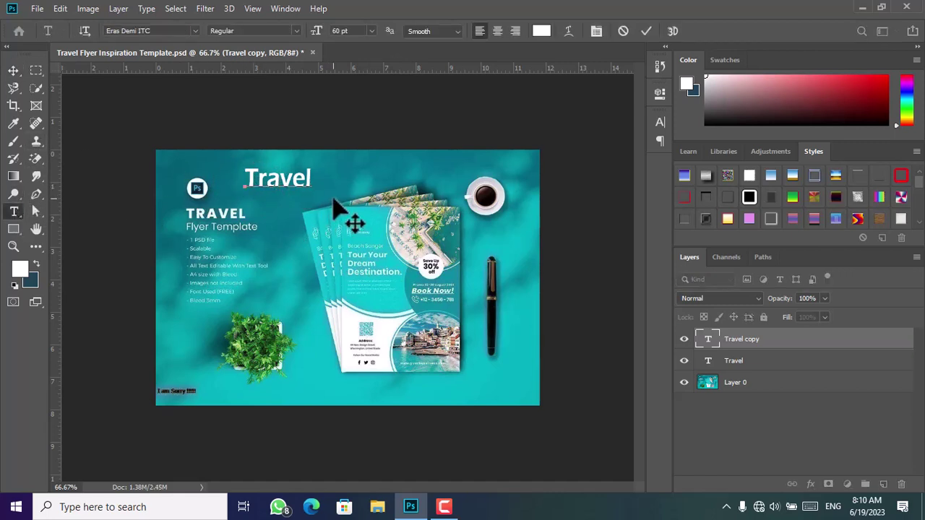
{"action": "key", "text": "Home"}
{"action": "type", "text": "Flyer"}
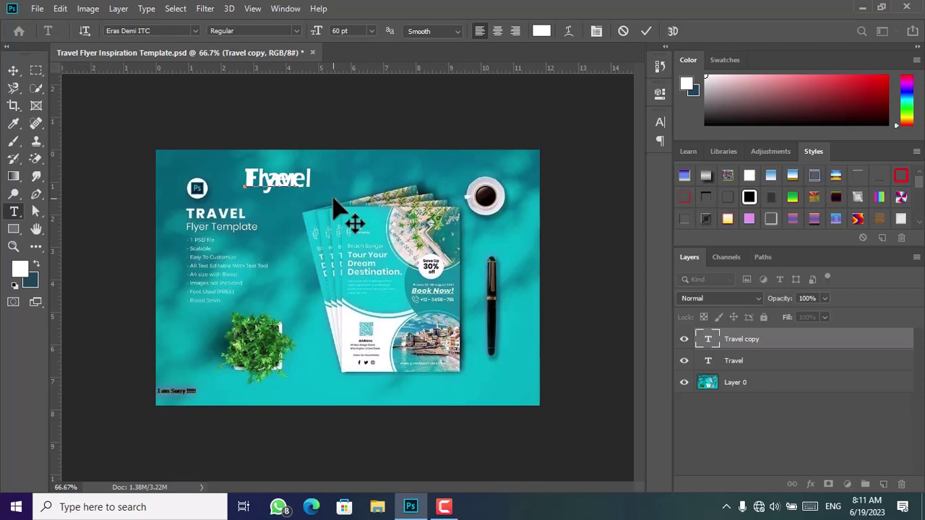
{"action": "type", "text": " Template"}
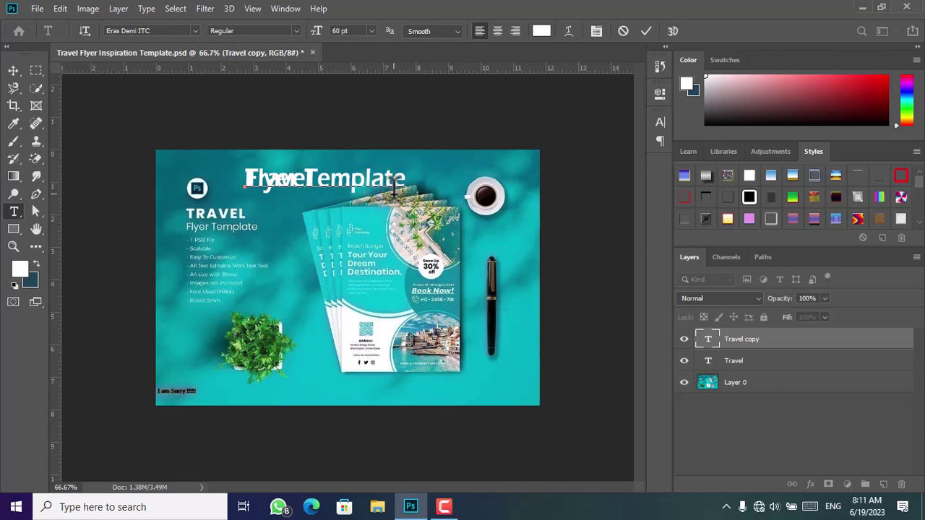
{"action": "left_click", "coordinate": [17, 72]}
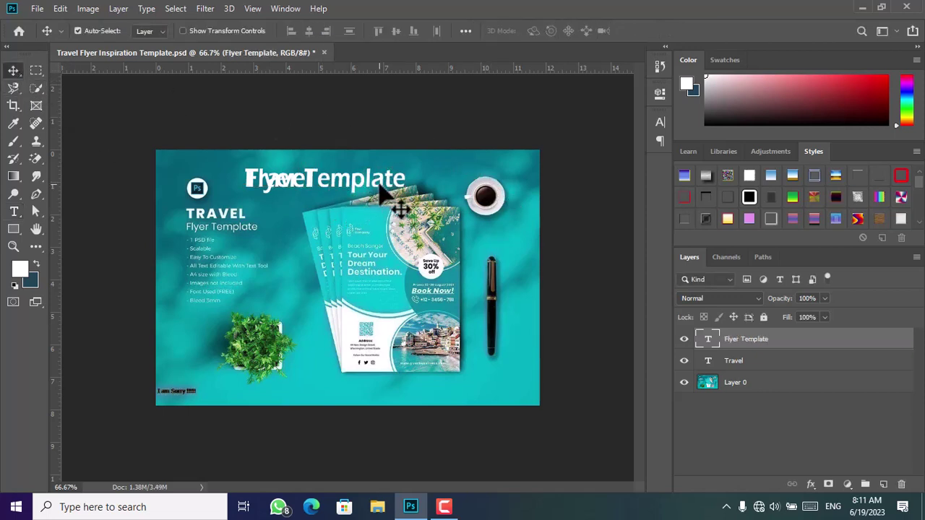
- Drag the Flyer Template text to the flyer's bottom-right corner
{"action": "mouse_move", "coordinate": [382, 187]}
{"action": "left_mouse_down"}
{"action": "mouse_move", "coordinate": [340, 224]}
{"action": "mouse_move", "coordinate": [282, 175]}
{"action": "left_mouse_up"}
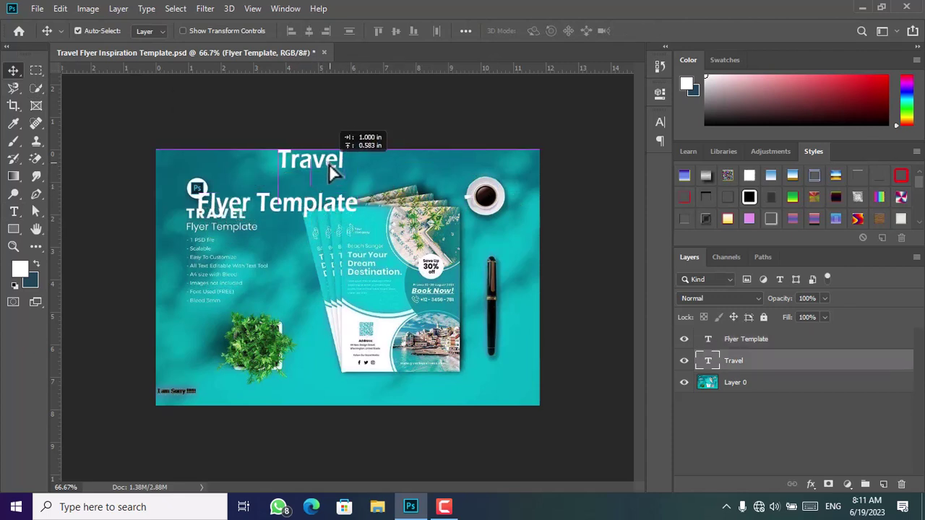
{"action": "left_click_drag", "start_coordinate": [307, 212], "coordinate": [411, 176]}
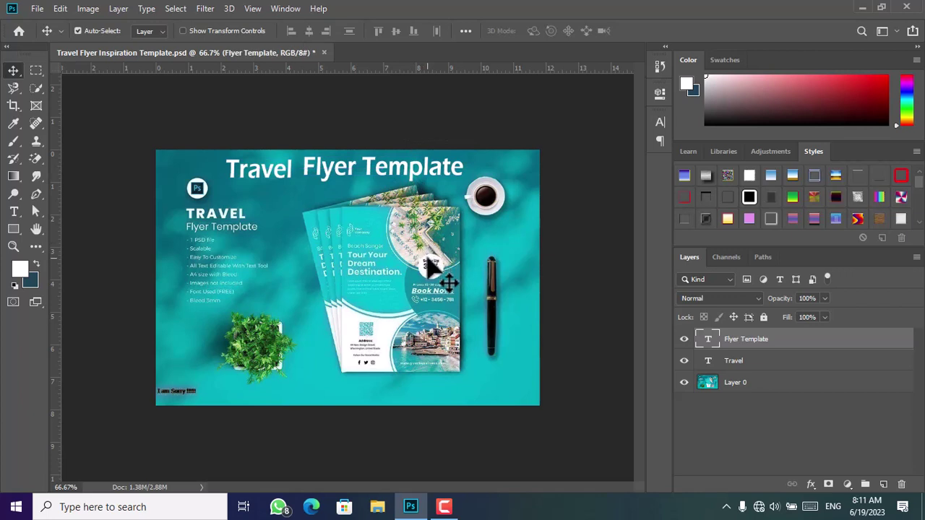
{"action": "left_click_drag", "start_coordinate": [388, 181], "coordinate": [459, 395]}
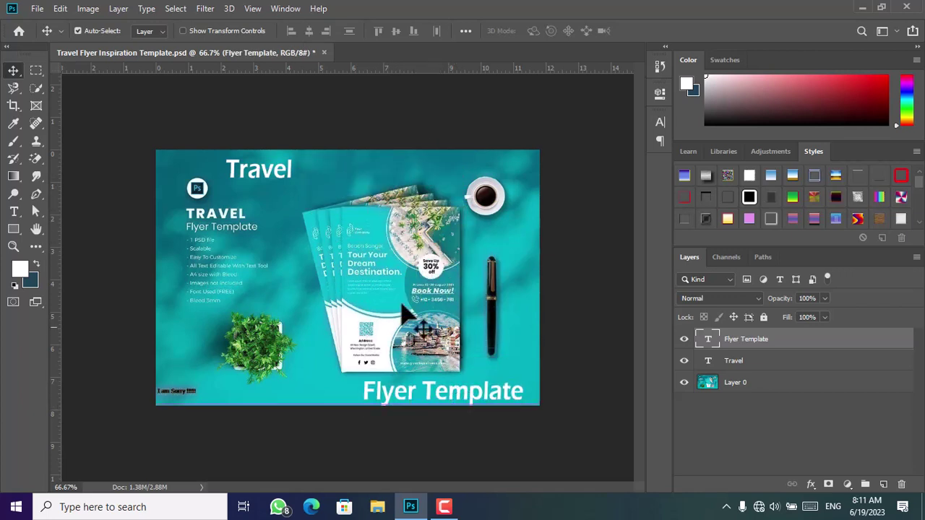
- Move the Travel heading up beside the pen, using undo and redo to settle its placement
{"action": "mouse_move", "coordinate": [269, 176]}
{"action": "left_mouse_down"}
{"action": "mouse_move", "coordinate": [274, 273]}
{"action": "mouse_move", "coordinate": [323, 399]}
{"action": "mouse_move", "coordinate": [334, 397]}
{"action": "left_mouse_up"}
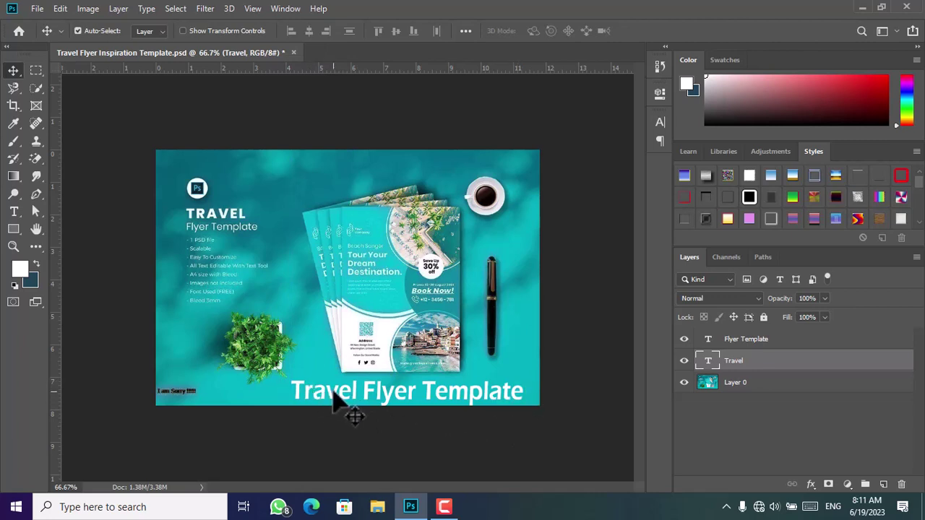
{"action": "mouse_move", "coordinate": [325, 395]}
{"action": "left_mouse_down"}
{"action": "mouse_move", "coordinate": [529, 250]}
{"action": "mouse_move", "coordinate": [518, 249]}
{"action": "left_mouse_up"}
{"action": "left_click_drag", "start_coordinate": [472, 398], "coordinate": [487, 401]}
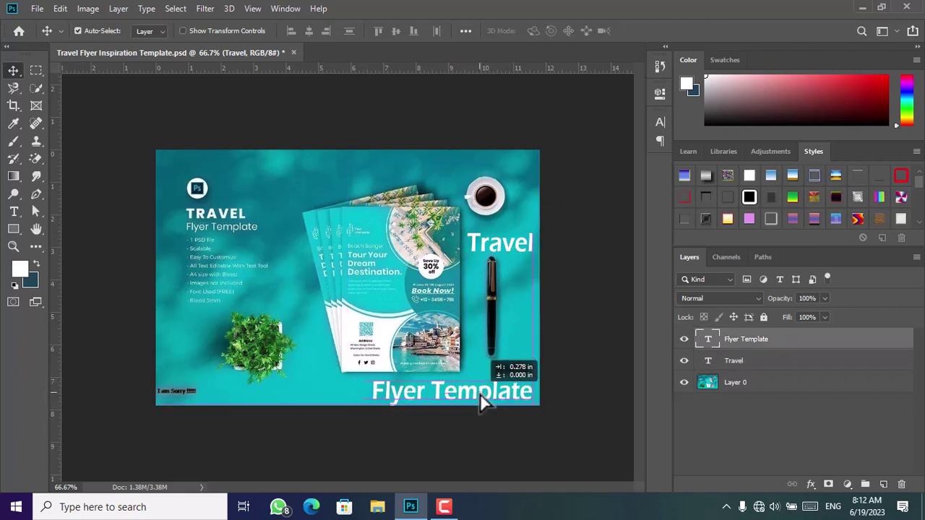
{"action": "key", "text": "ctrl+z"}
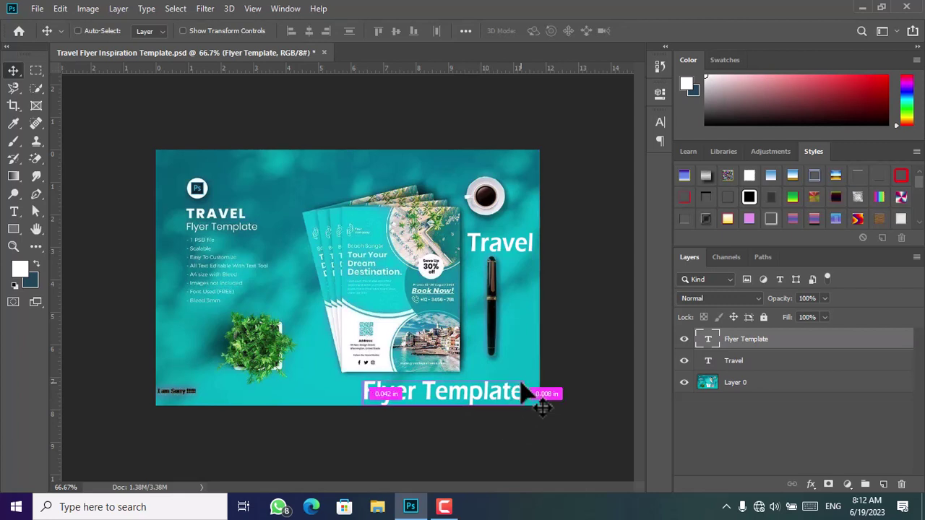
{"action": "key", "text": "ctrl+z"}
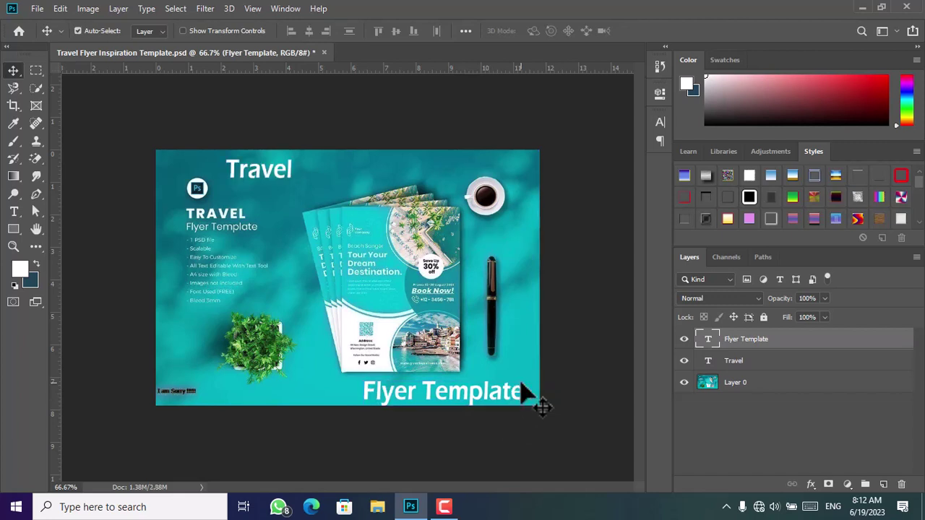
{"action": "key", "text": "ctrl"}
{"action": "key", "text": "ctrl+shift+z"}
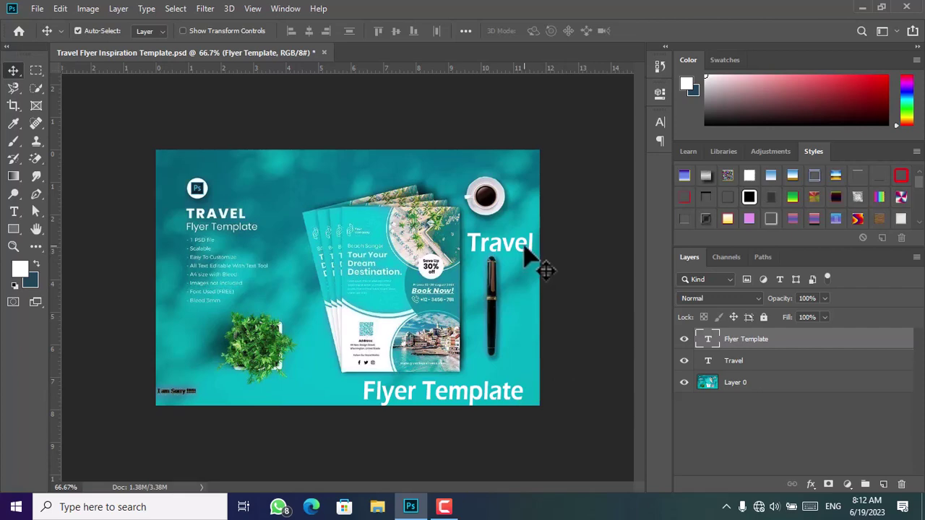
{"action": "left_click", "coordinate": [60, 9]}
{"action": "left_click", "coordinate": [30, 6]}
- Revert the flyer to its last saved version, dropping Flyer Template, and nudge Travel slightly lower
{"action": "left_click", "coordinate": [33, 9]}
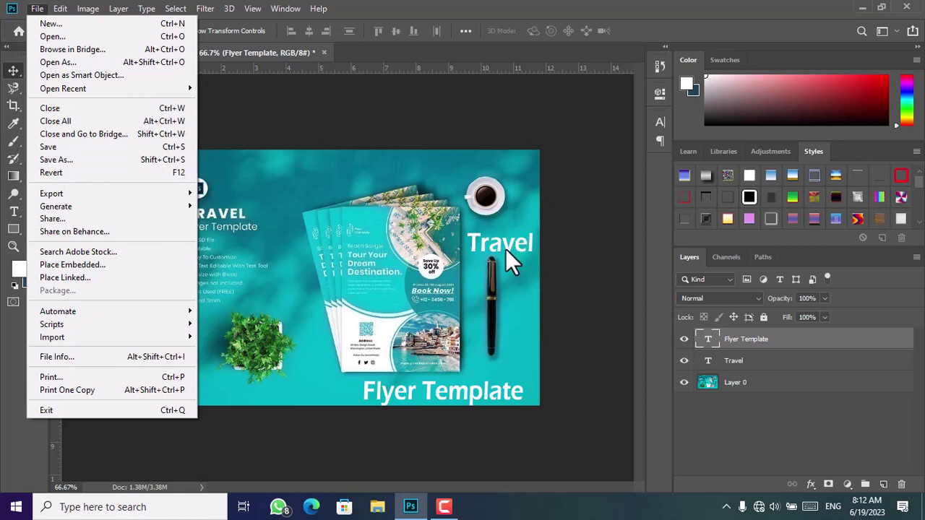
{"action": "left_click", "coordinate": [114, 175]}
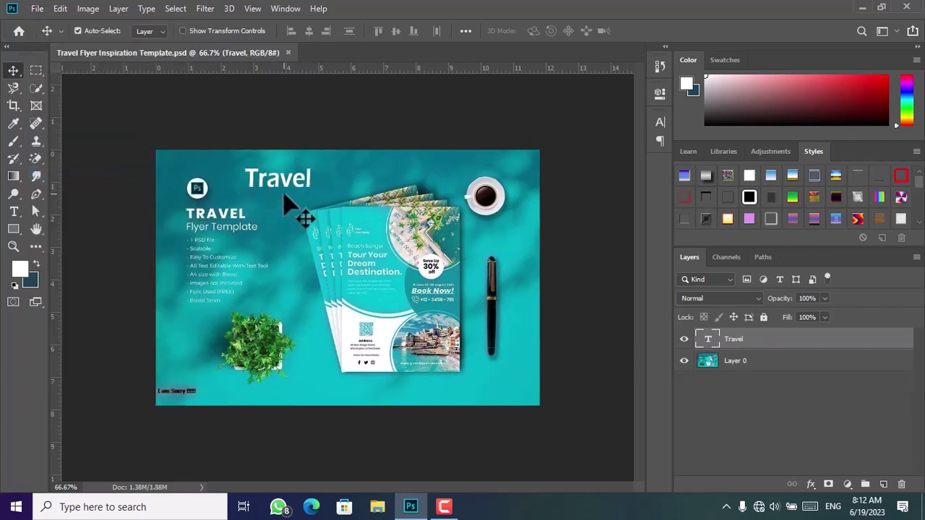
{"action": "mouse_move", "coordinate": [297, 184]}
{"action": "left_mouse_down"}
{"action": "mouse_move", "coordinate": [263, 202]}
{"action": "mouse_move", "coordinate": [301, 199]}
{"action": "left_mouse_up"}
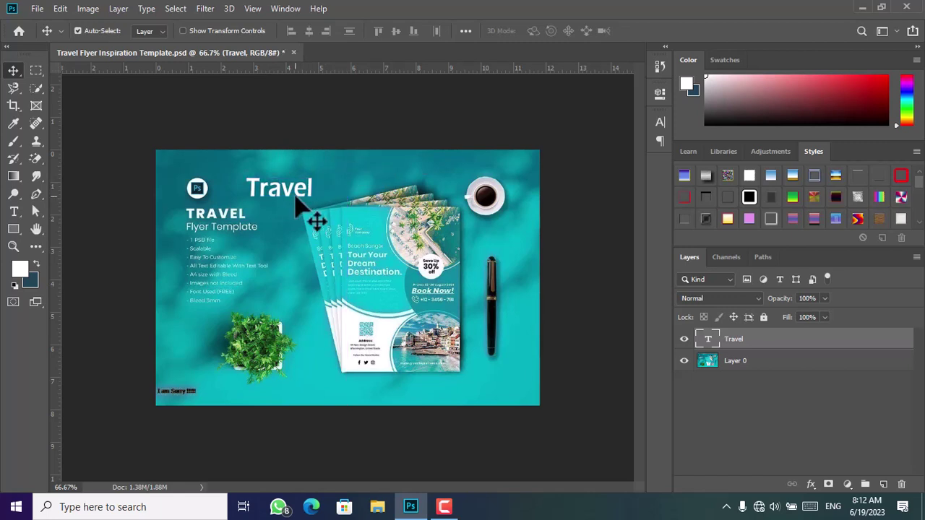
{"action": "left_click", "coordinate": [36, 10]}
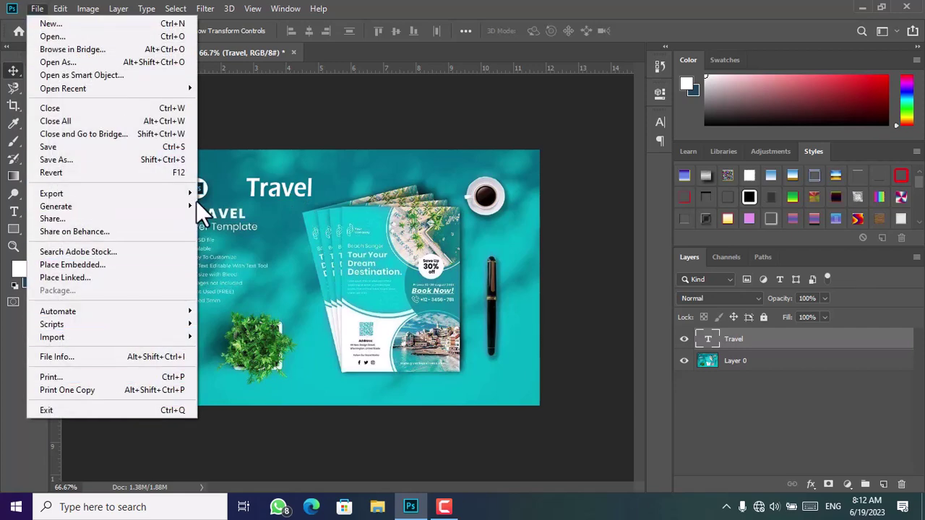
{"action": "left_click", "coordinate": [312, 112]}
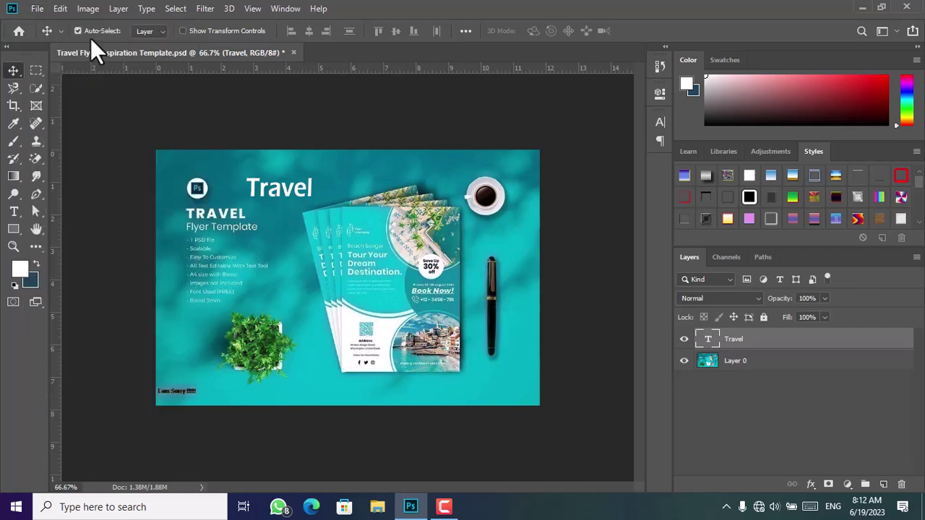